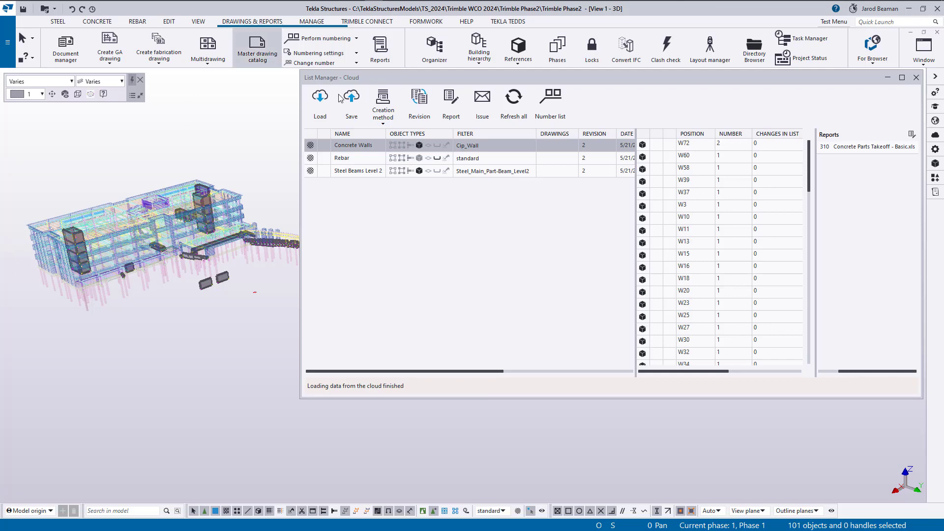
Review the Concrete Walls, Rebar and Steel Beams Level 2 lists with their assigned reports and corresponding model objects
mouse_move(376, 79)
mouse_down()
mouse_move(383, 102)
mouse_move(379, 77)
mouse_up()
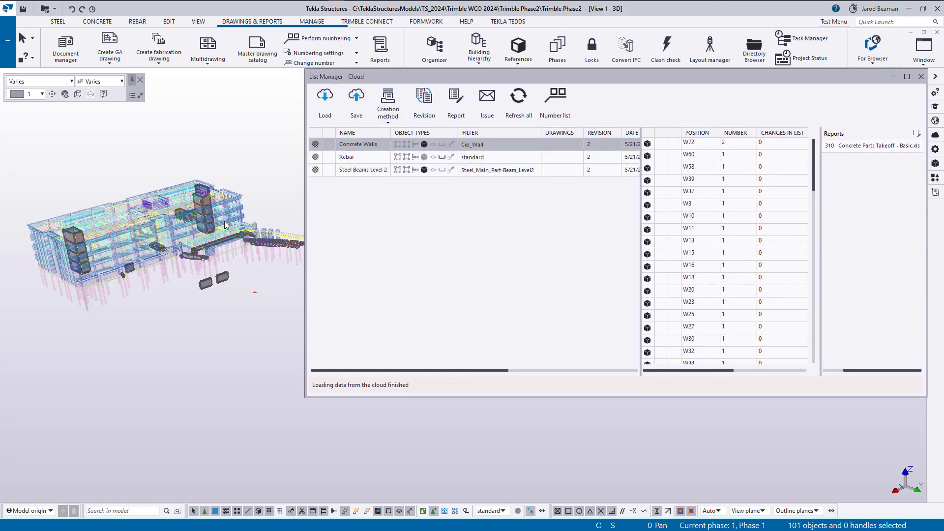
scroll(200, 249, up, 2)
click(373, 144)
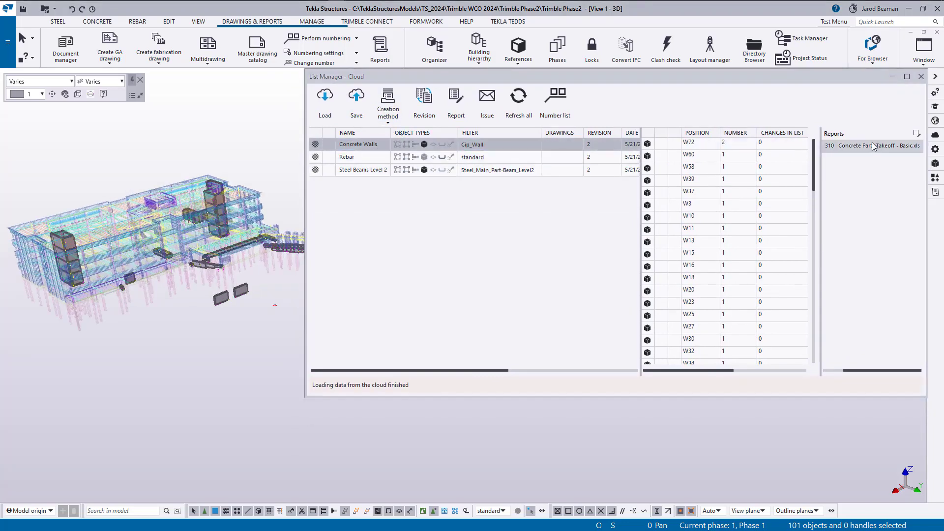
click(355, 156)
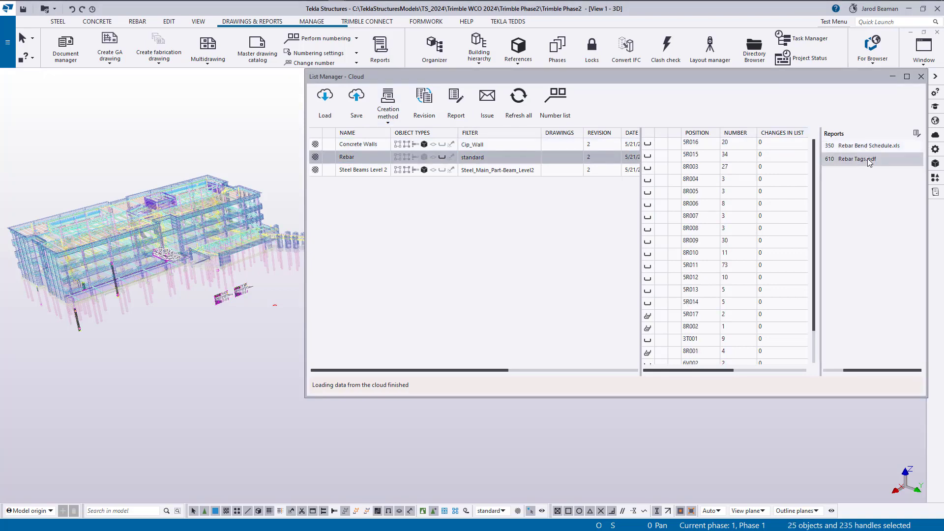
click(368, 172)
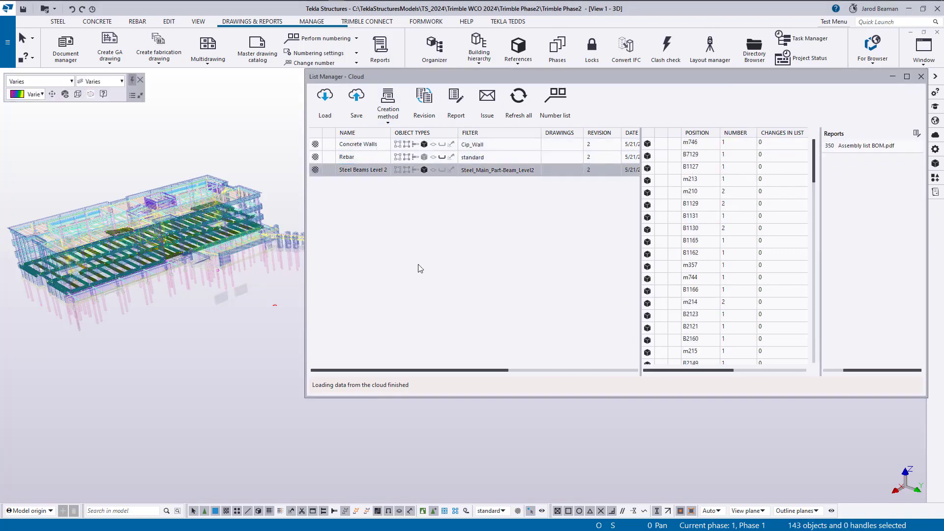
scroll(176, 263, up, 3)
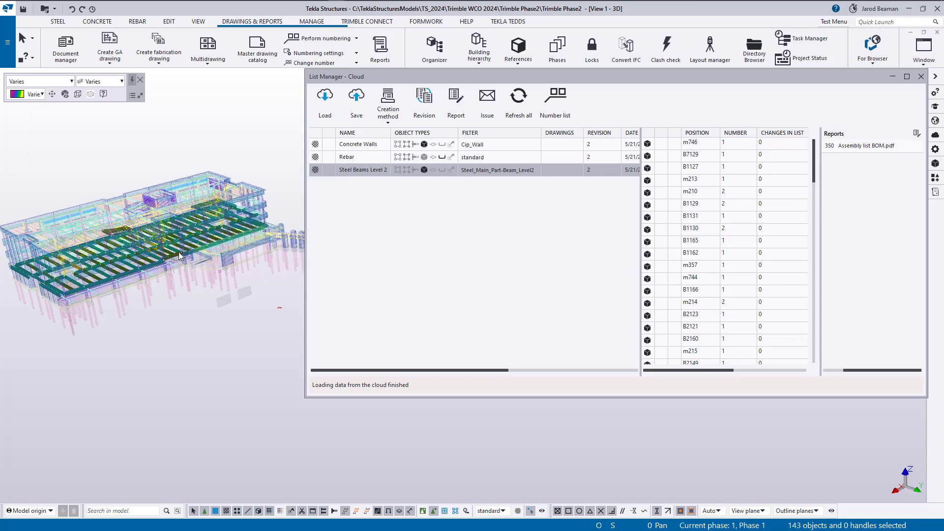
scroll(176, 260, down, 3)
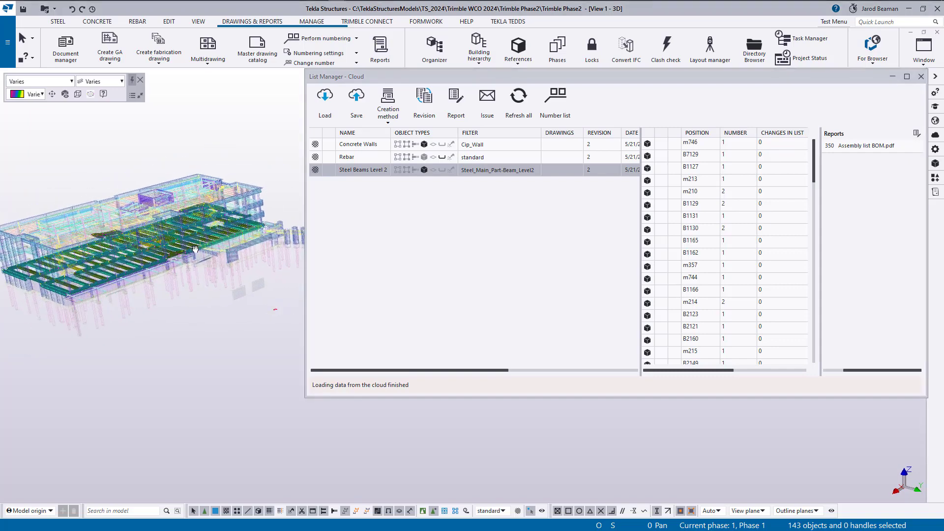
scroll(207, 240, up, 3)
Select all three lists together, and return to the Rebar list alone
click(372, 148)
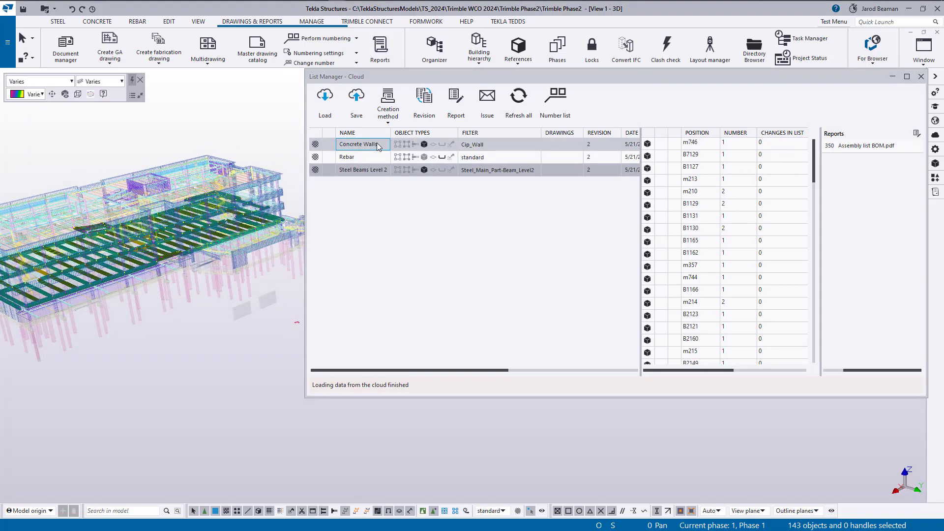
ctrl+click(387, 157)
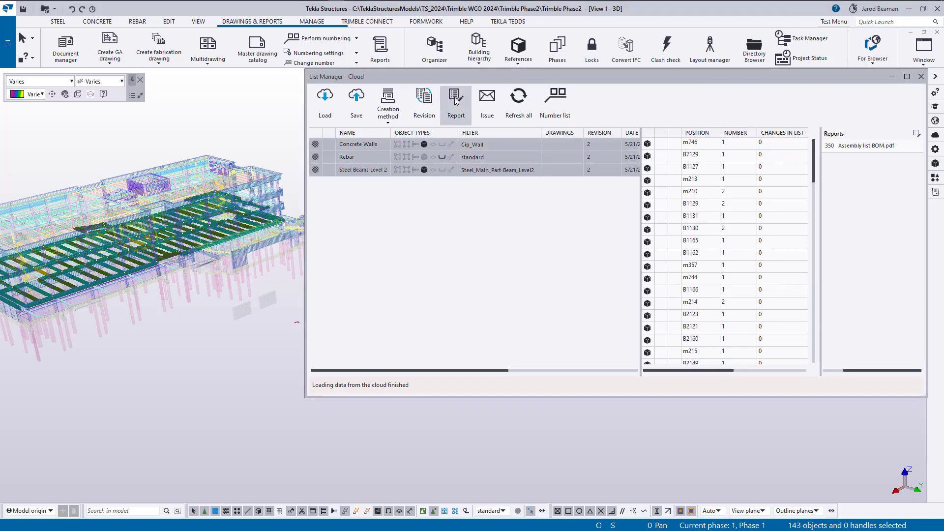
click(487, 158)
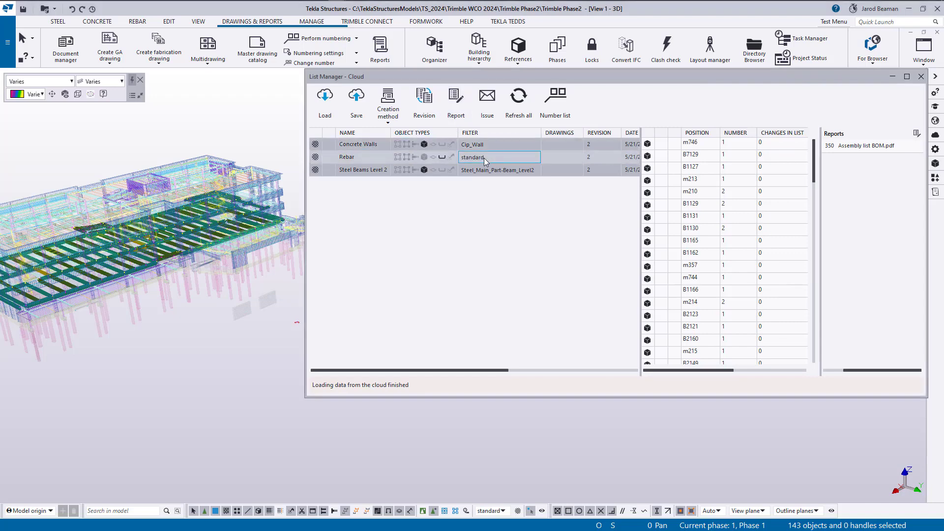
click(483, 159)
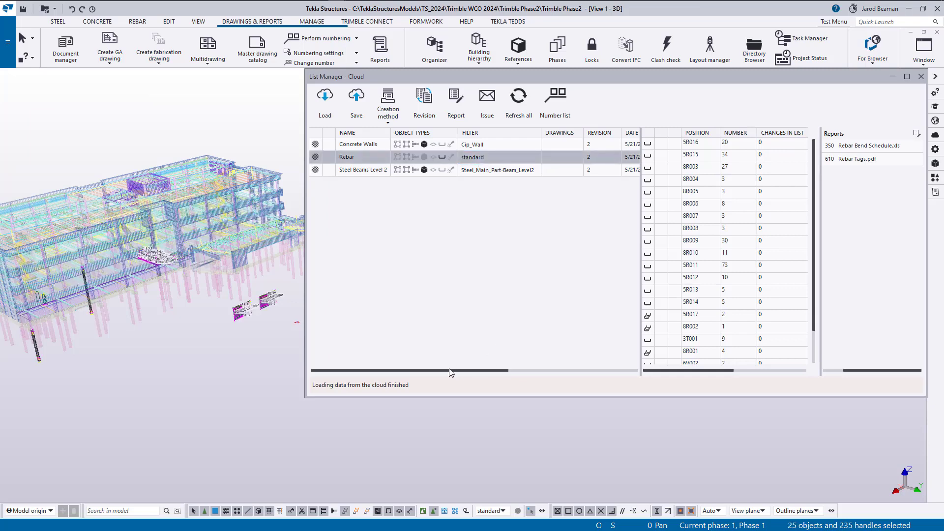
Examine the lists' filter, revision, date and issue columns, and widen the position table of the Rebar list
drag(452, 373, 478, 373)
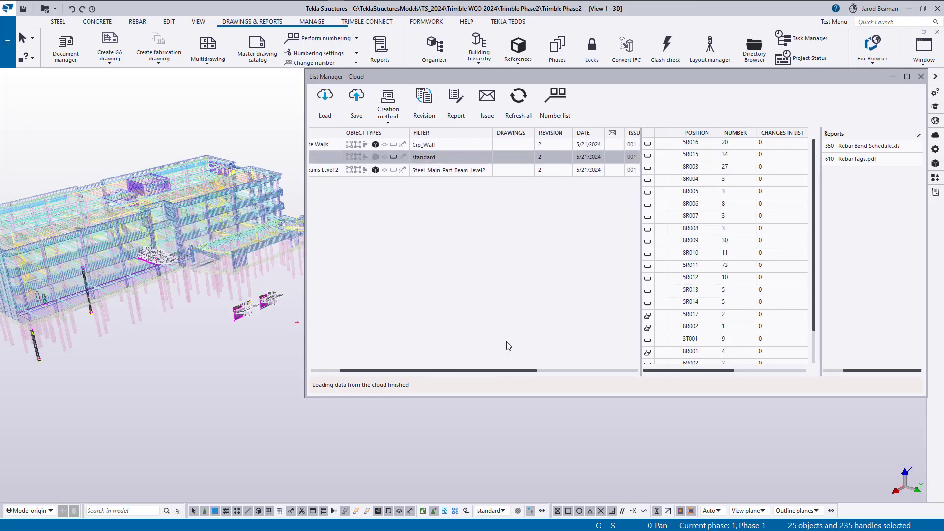
click(468, 149)
drag(499, 372, 517, 372)
drag(642, 215, 581, 215)
Locate rebar positions in the model by selecting 8R003, the range 8R006 to 3T001, and 5R016
click(631, 168)
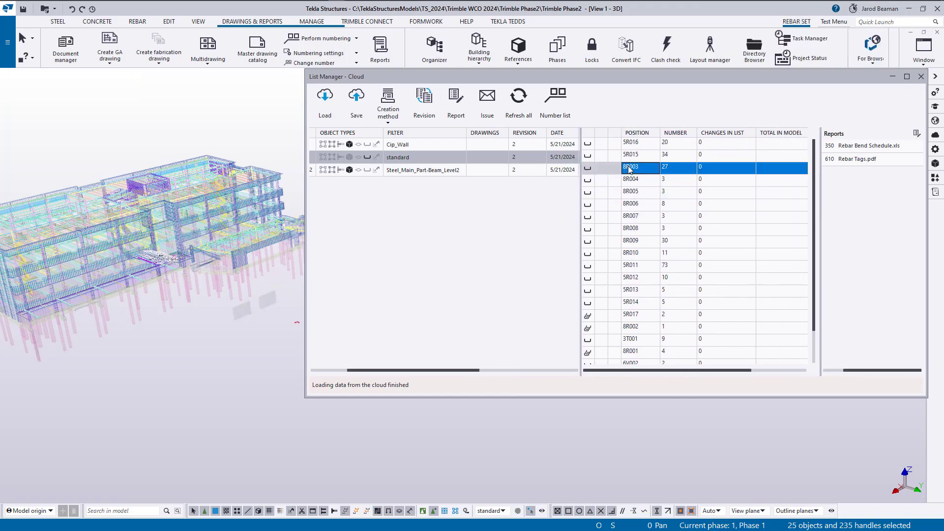
click(630, 203)
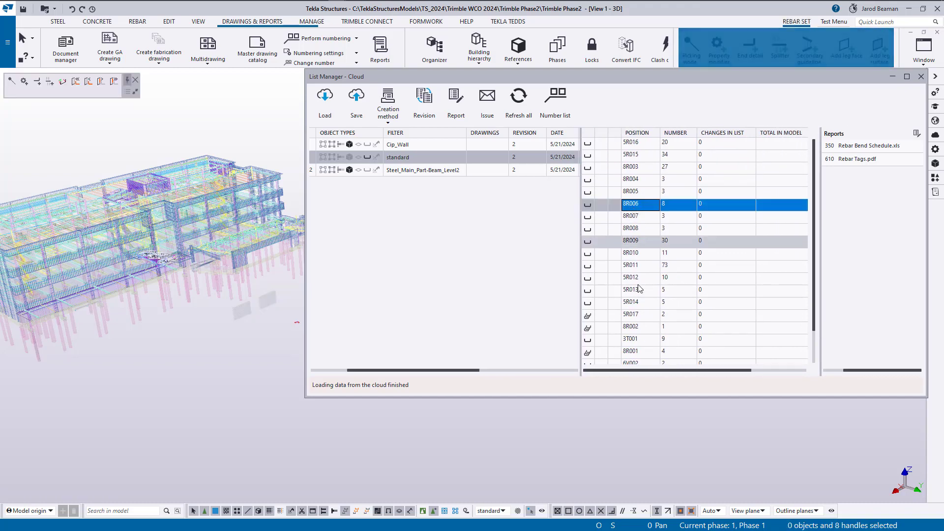
shift+click(631, 339)
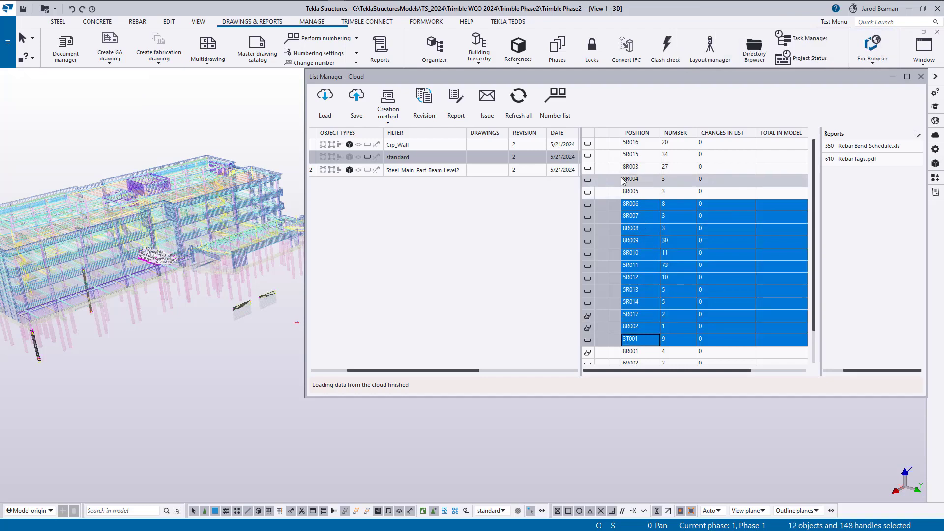
click(636, 144)
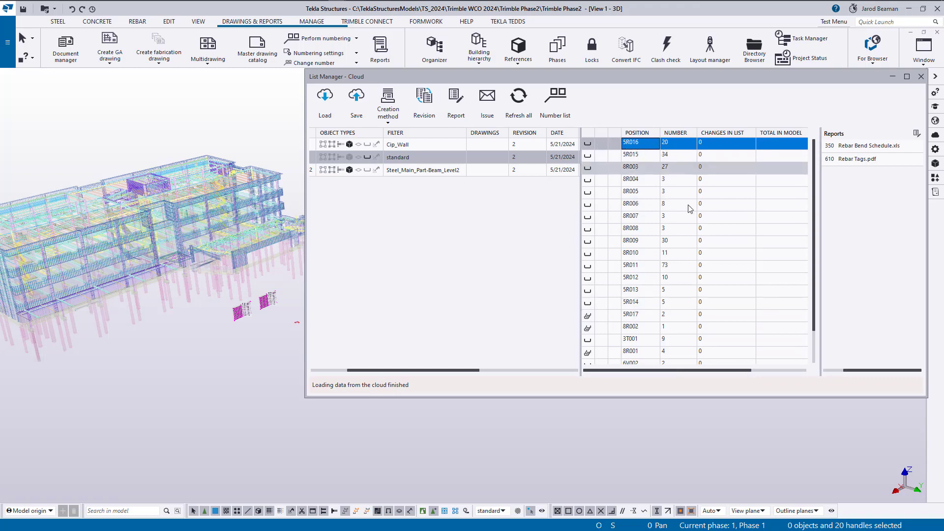
click(678, 145)
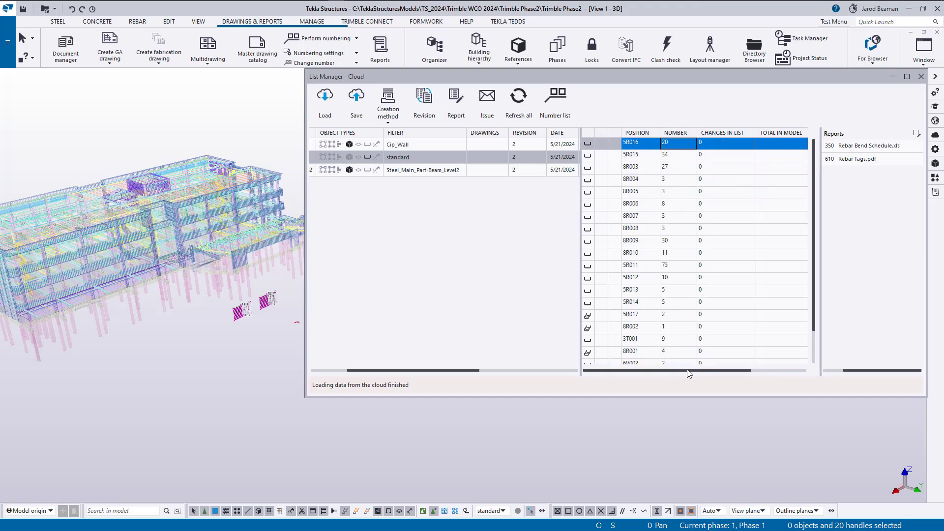
drag(689, 375, 669, 369)
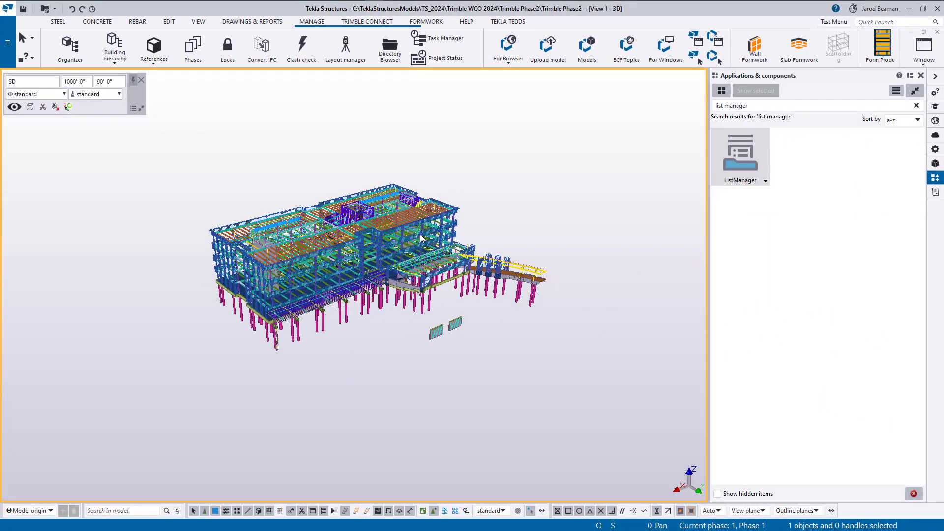
Open the ListManager application and place its window beside the building model so both can be seen
scroll(418, 237, up, 3)
middle_drag(442, 250, 328, 325)
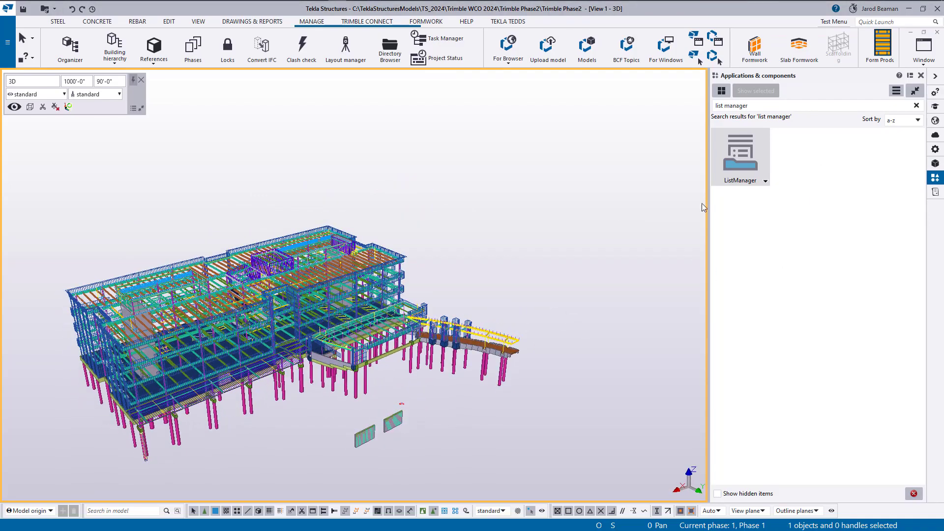
double_click(741, 154)
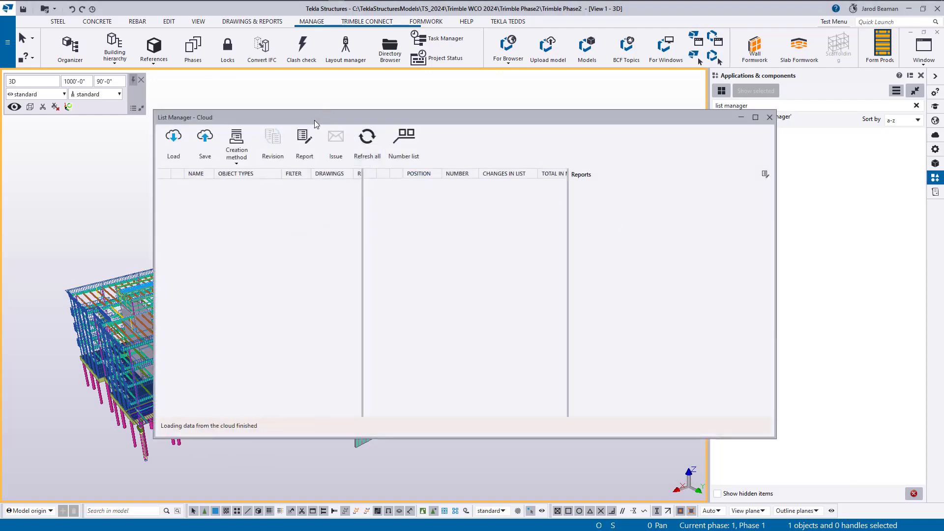
drag(315, 120, 464, 121)
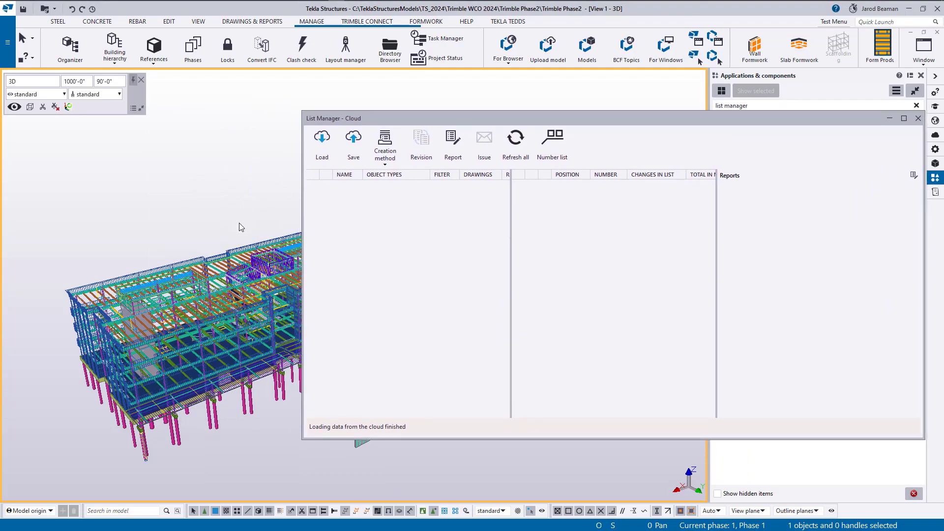
scroll(241, 258, down, 3)
middle_drag(241, 261, 262, 258)
scroll(223, 271, up, 3)
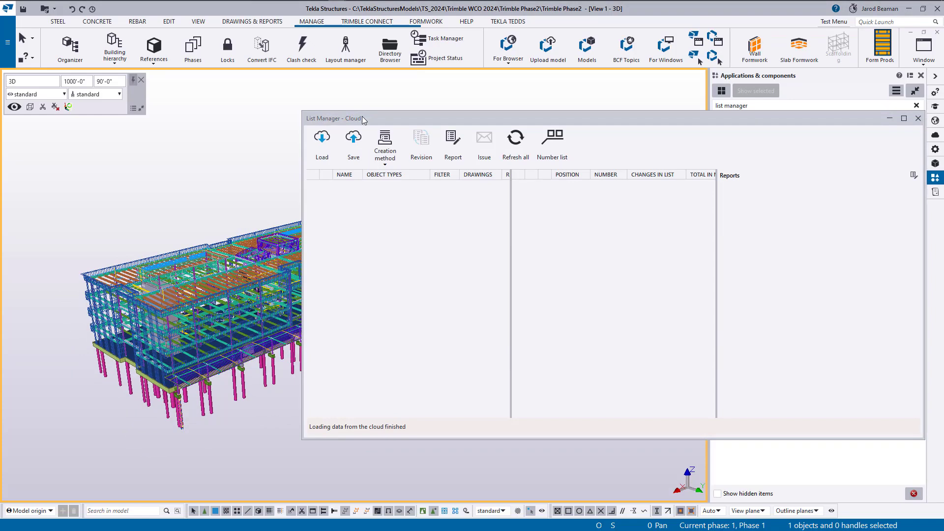
mouse_move(362, 117)
mouse_down()
mouse_move(347, 93)
mouse_move(359, 109)
mouse_up()
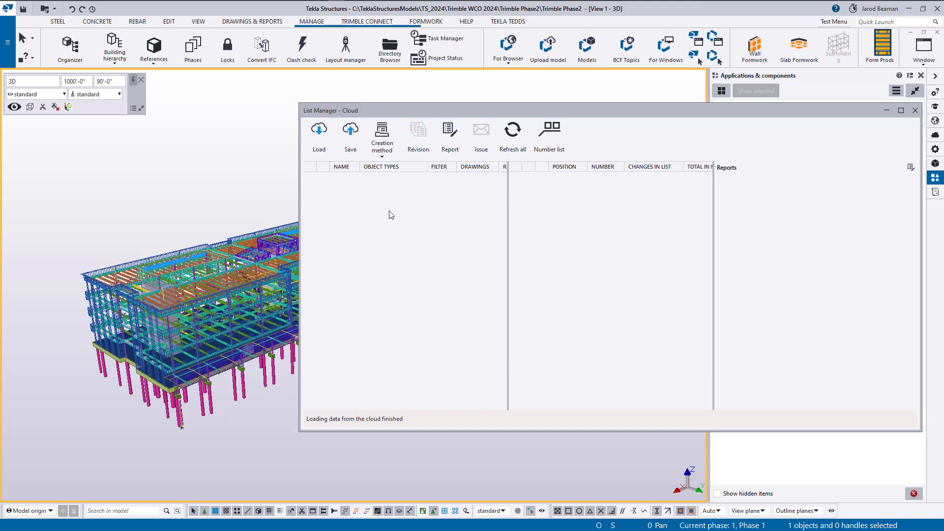
Start a new list with the Filter creation method and name it Concrete Walls
click(383, 150)
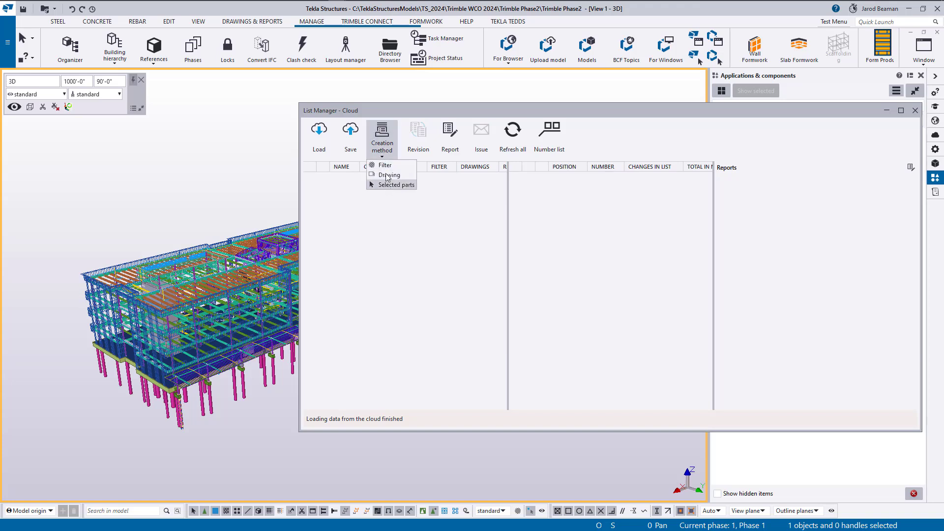
click(384, 166)
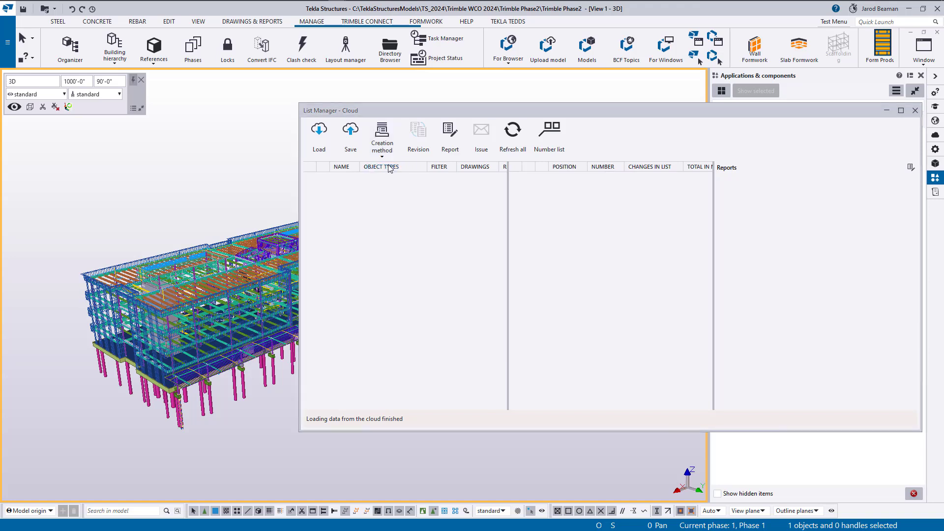
click(562, 213)
drag(562, 212, 463, 195)
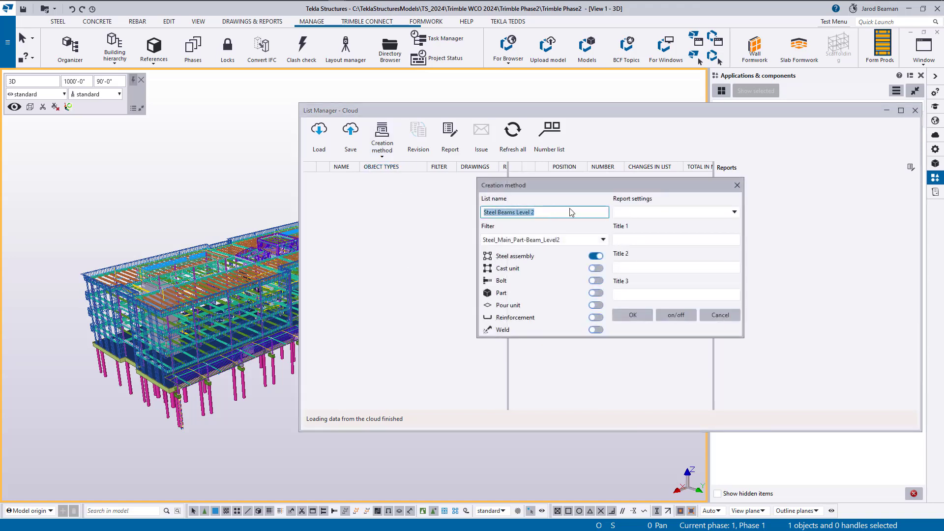
text(Concrete )
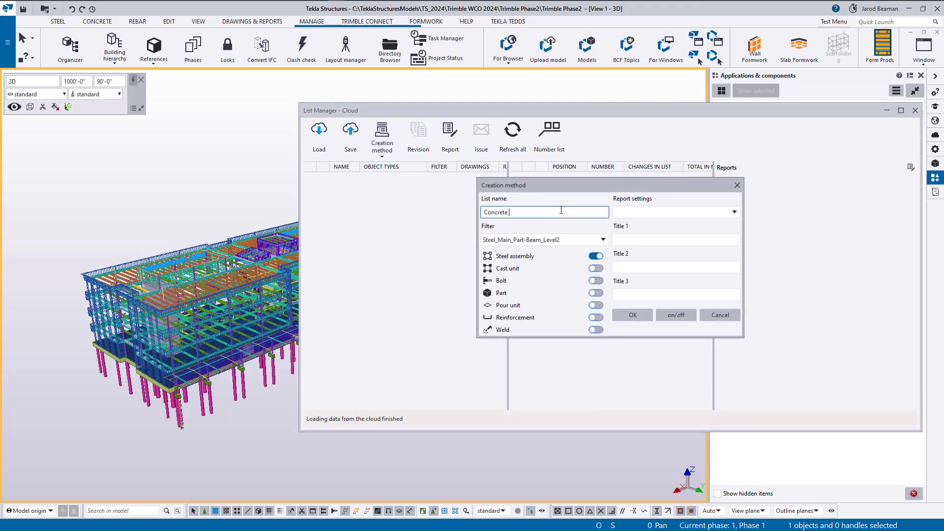
text(Walls)
Set the new list's filter to Cip_Wall and its object type to Part instead of Steel assembly
click(590, 240)
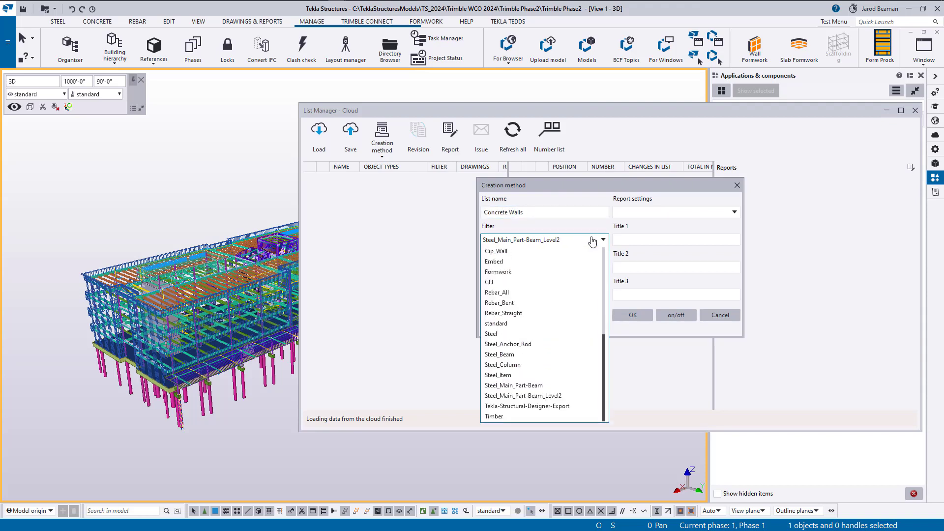
click(508, 252)
click(598, 256)
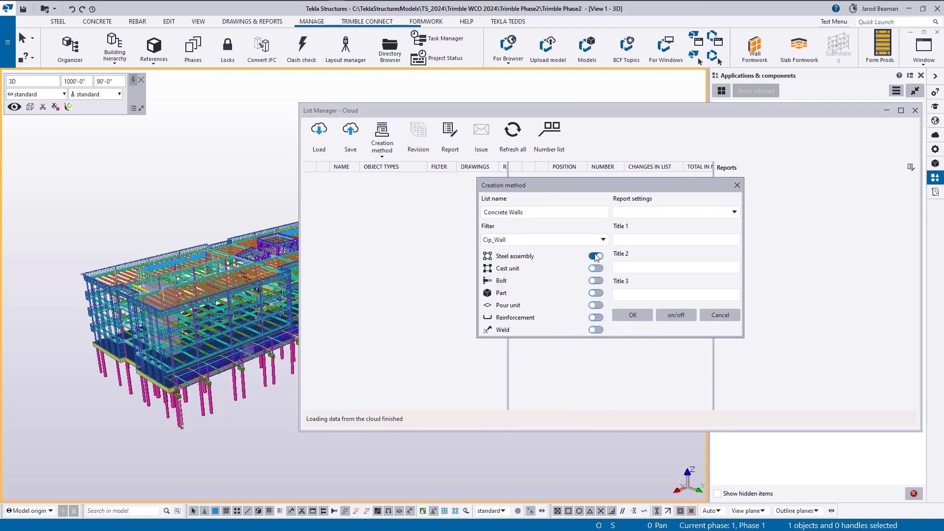
click(597, 293)
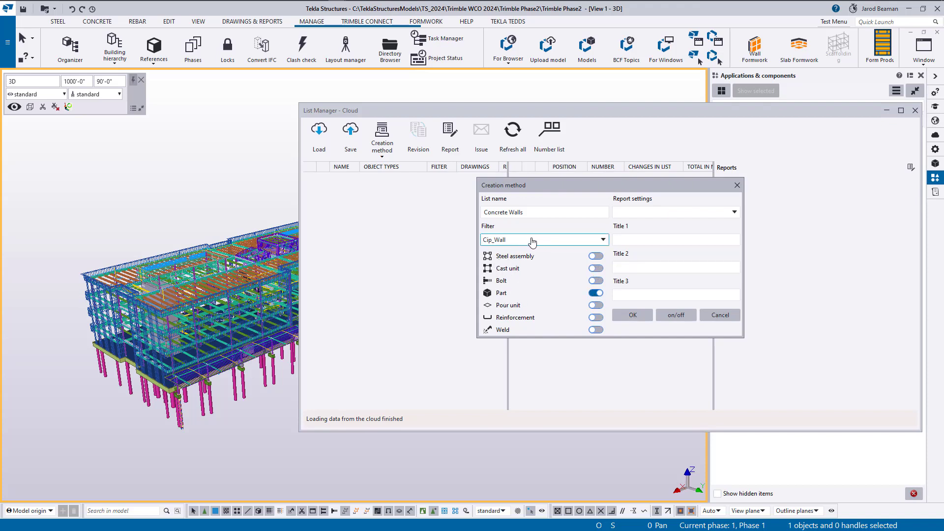
Assign the Cast-in-place Walls report settings and create the Concrete Walls list
click(685, 216)
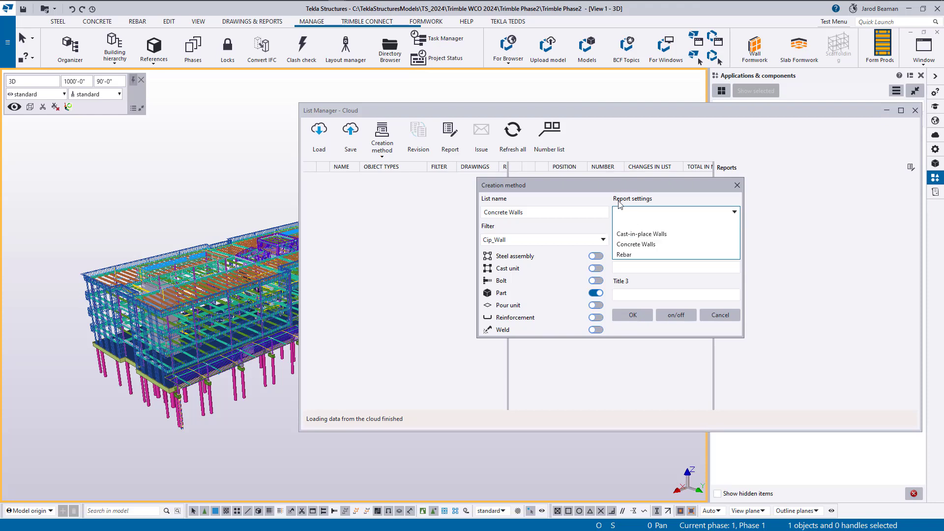
click(634, 234)
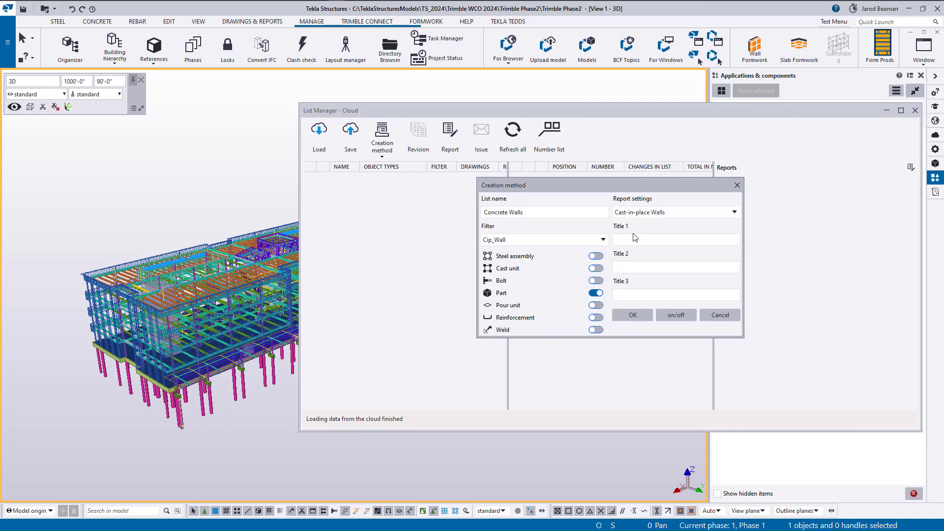
click(629, 318)
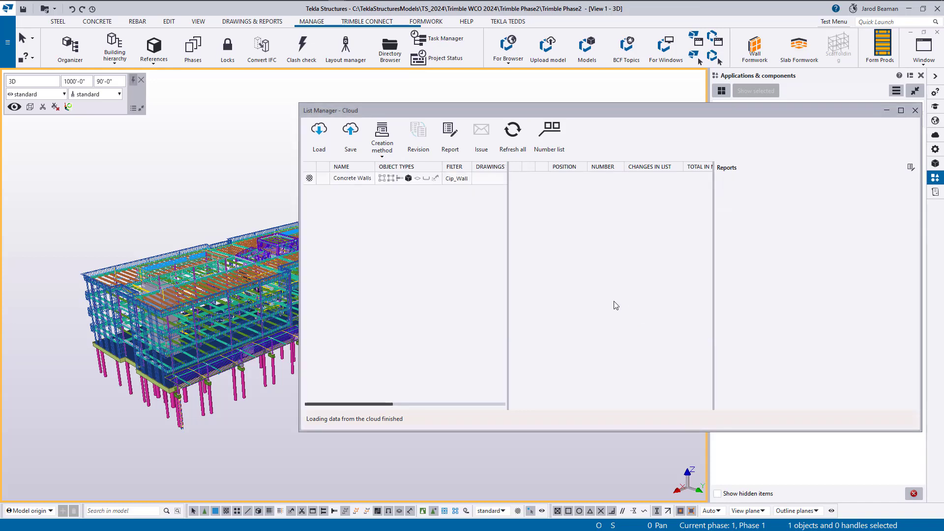
Add the CIP Takeoff - By Phase.xls report to the reports in use for the Concrete Walls list
click(480, 179)
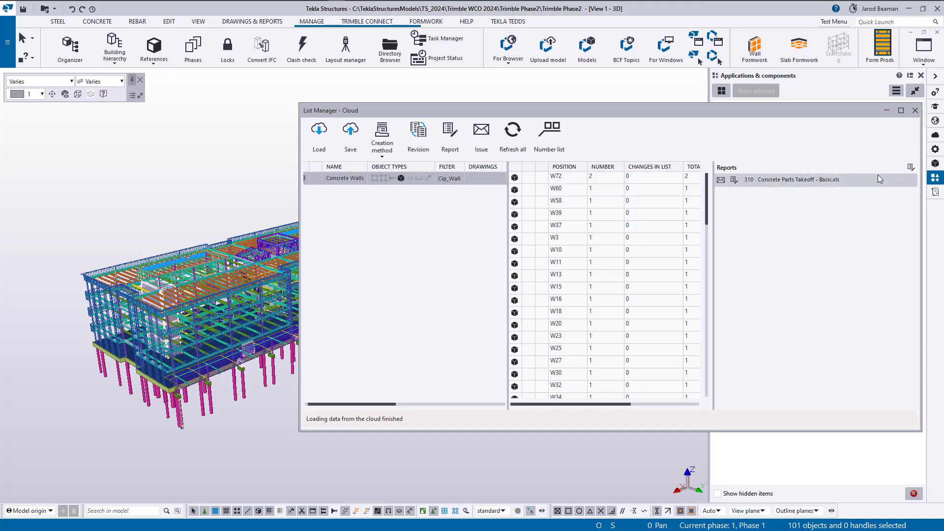
click(910, 169)
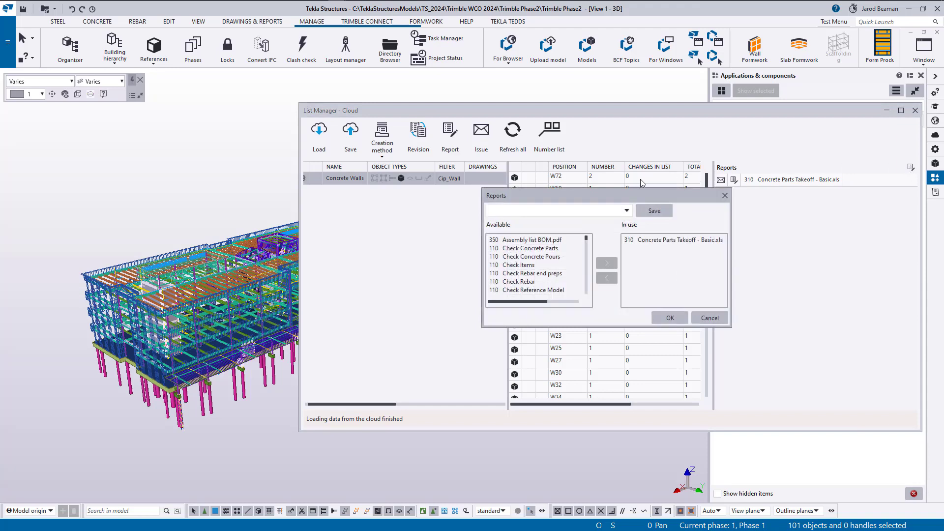
drag(621, 197, 672, 201)
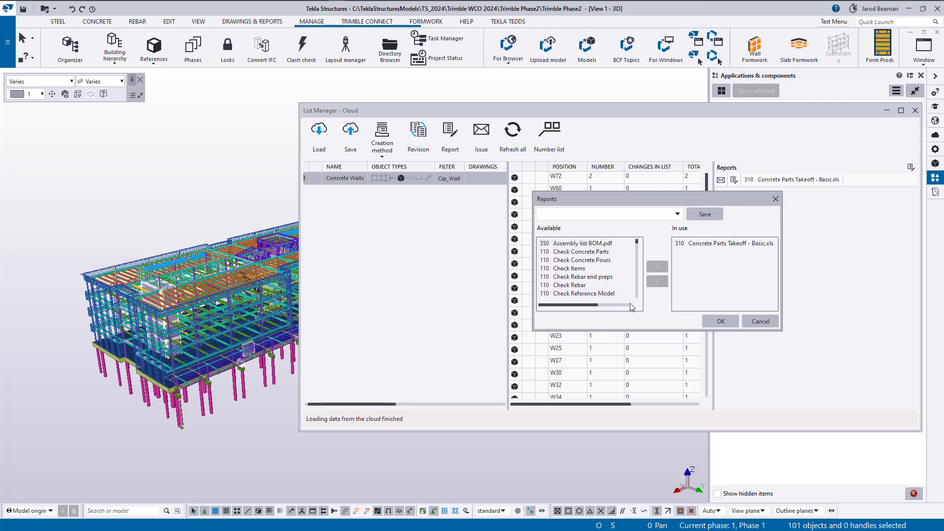
drag(638, 245, 639, 249)
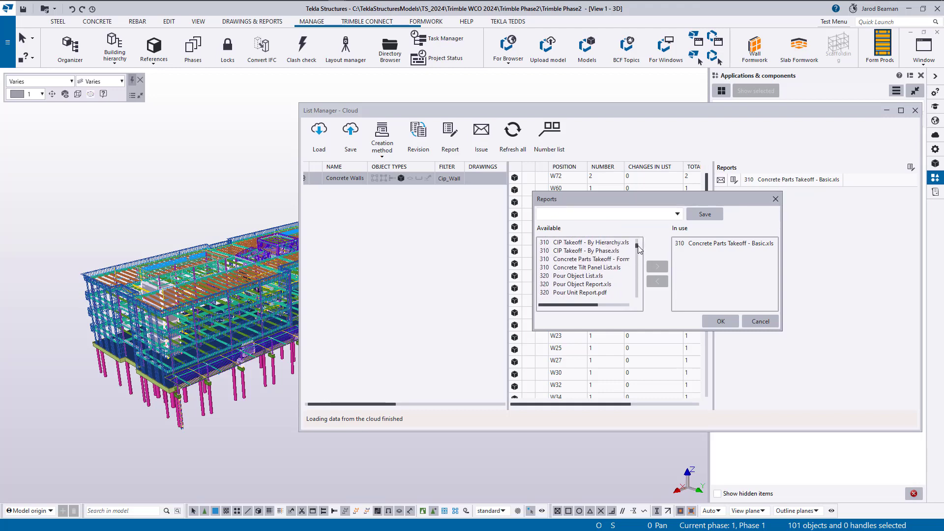
scroll(590, 265, up, 1)
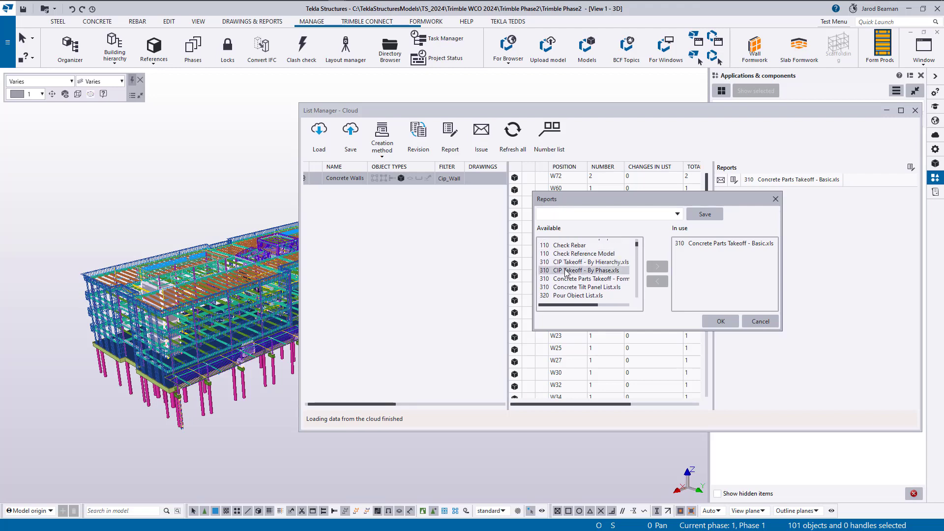
click(575, 271)
click(658, 267)
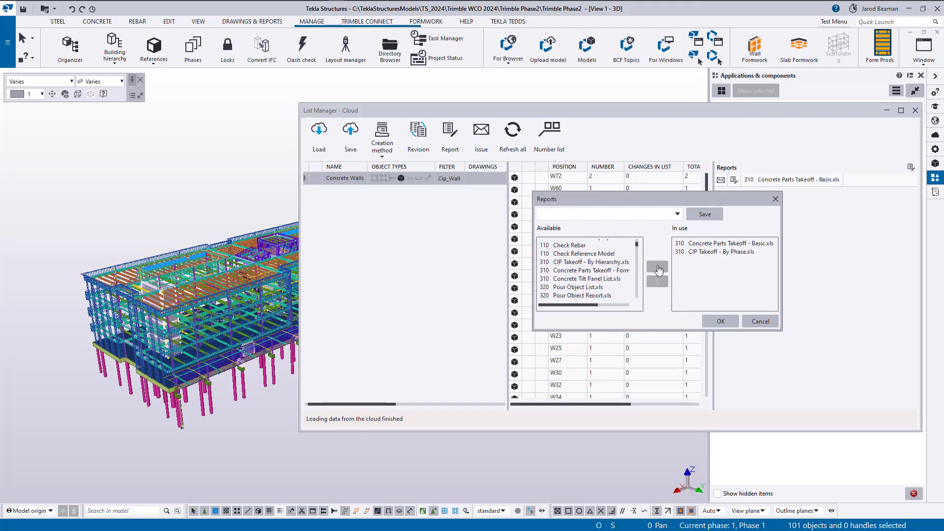
click(678, 214)
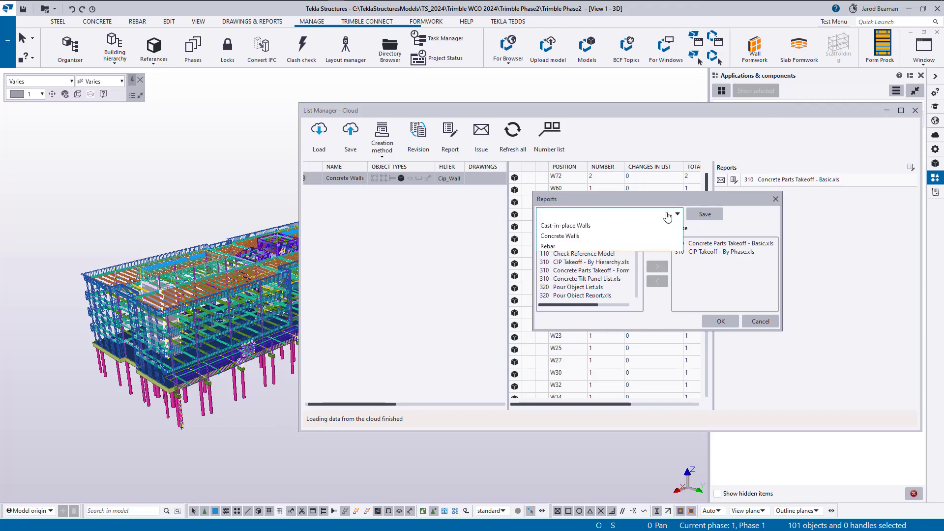
click(652, 216)
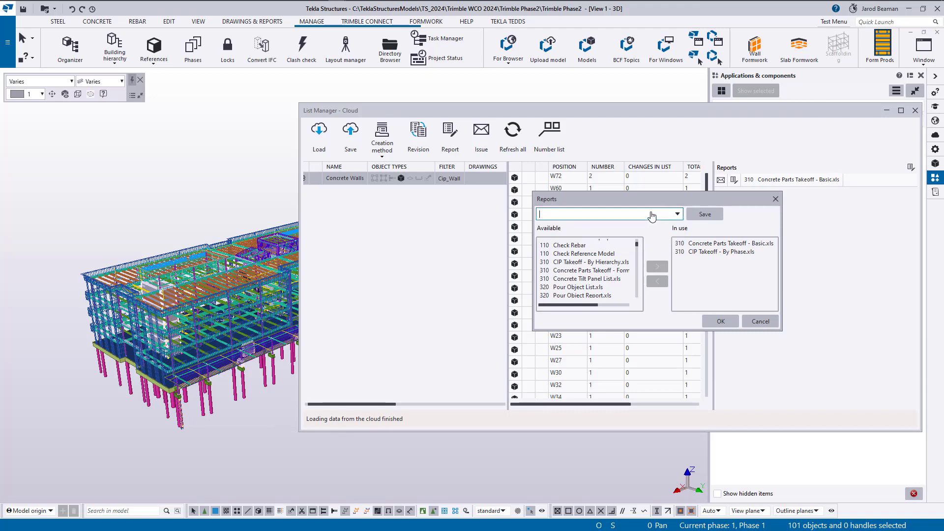
click(721, 322)
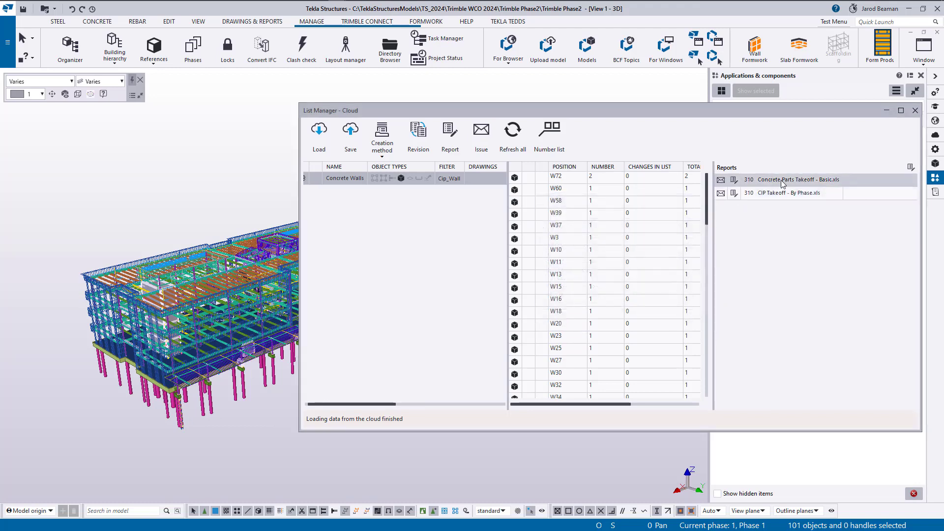
Name a new report setting Steel Beams and remove the Concrete Parts Takeoff and CIP Takeoff reports from its reports in use
click(911, 167)
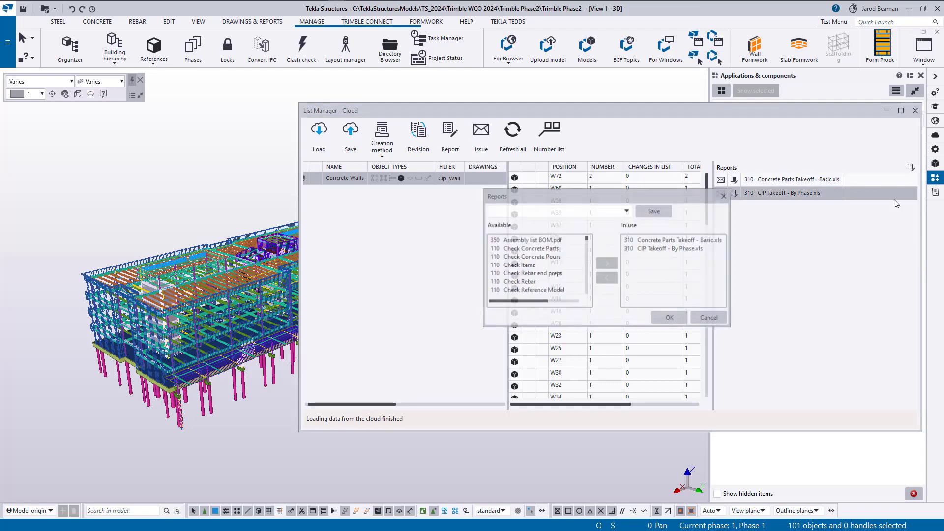
click(605, 211)
click(624, 208)
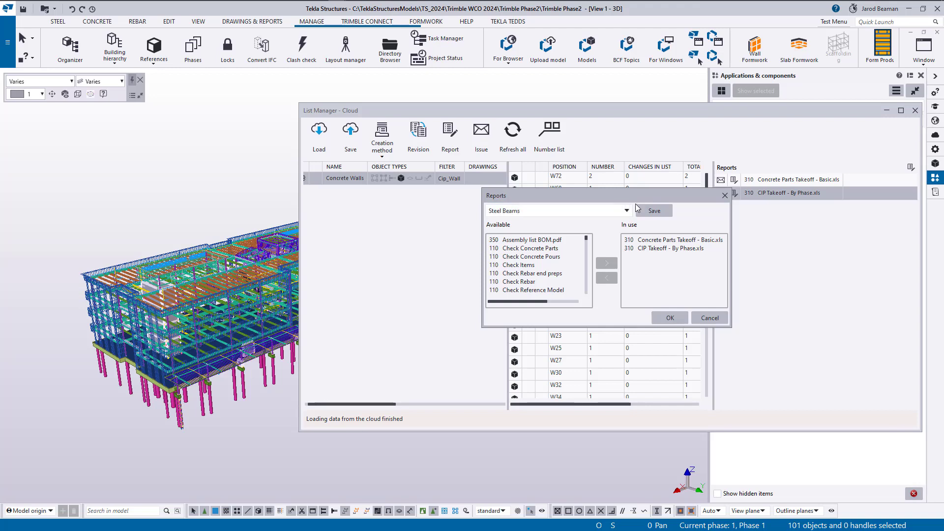
click(655, 249)
click(607, 278)
click(640, 241)
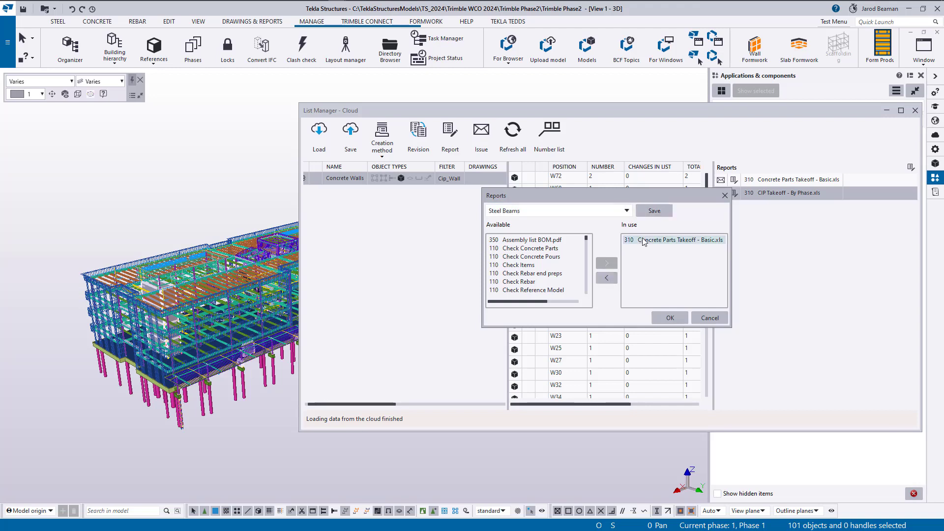
click(607, 278)
Put Assembly list BOM.pdf in use, save the Steel Beams report settings, and close without applying them to the Concrete Walls list
click(532, 240)
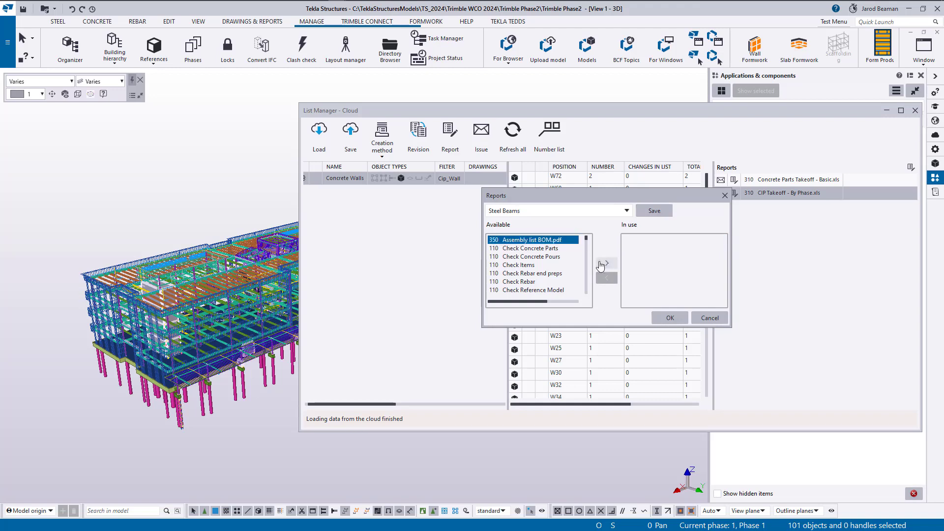
click(607, 263)
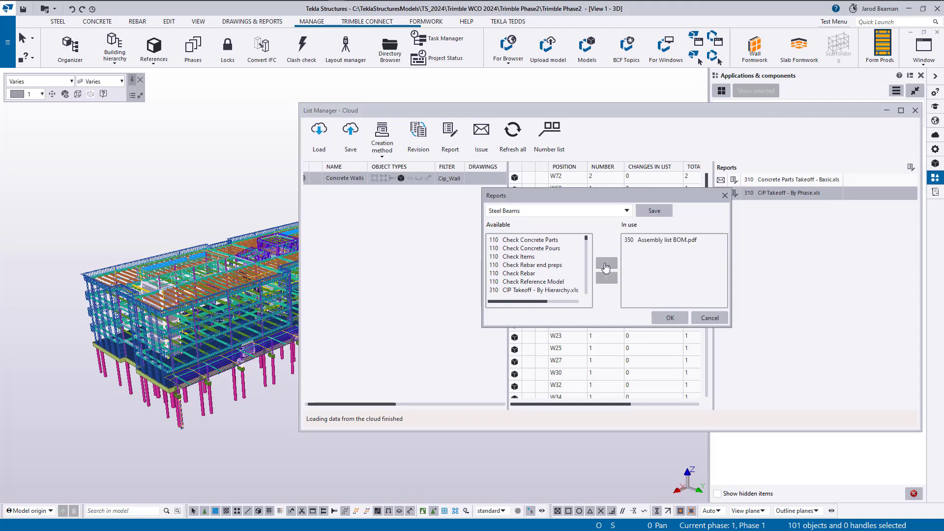
click(653, 214)
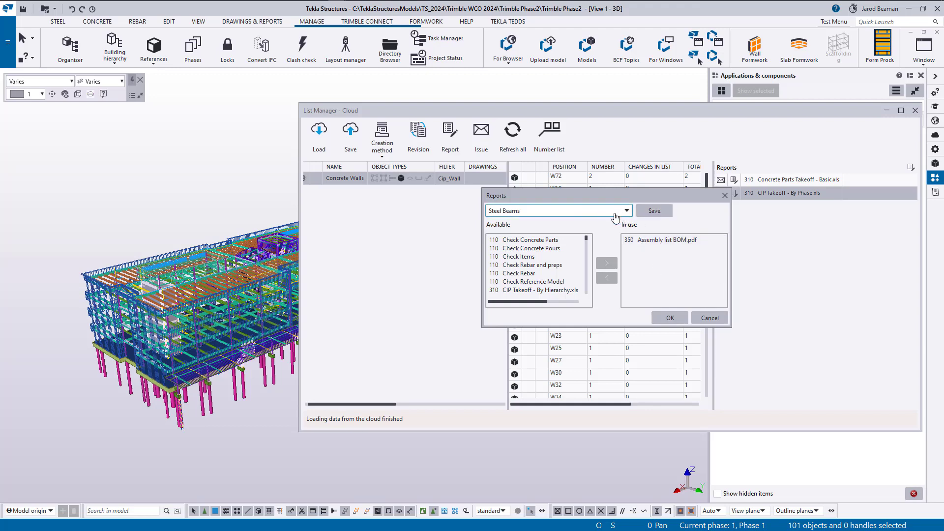
click(710, 319)
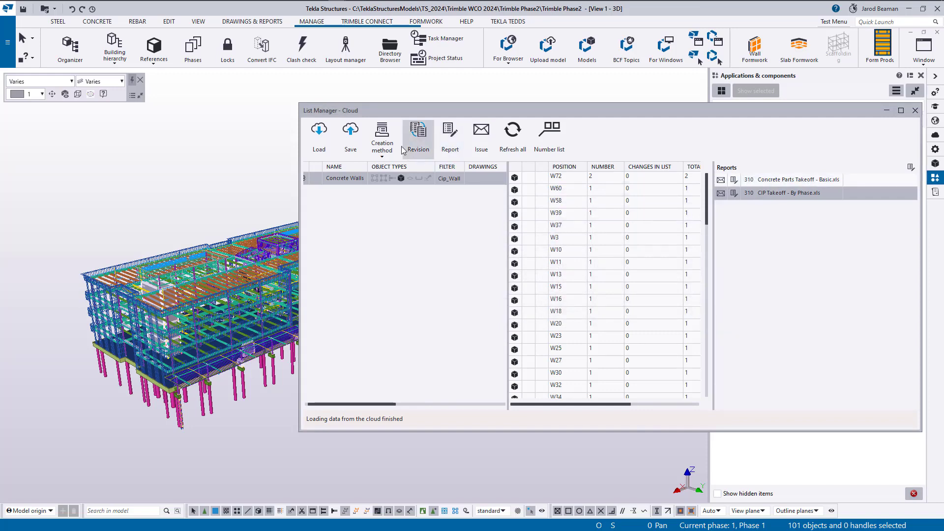
Start another filter-based list with the Rebar_All filter and the Reinforcement object type instead of Part
click(382, 144)
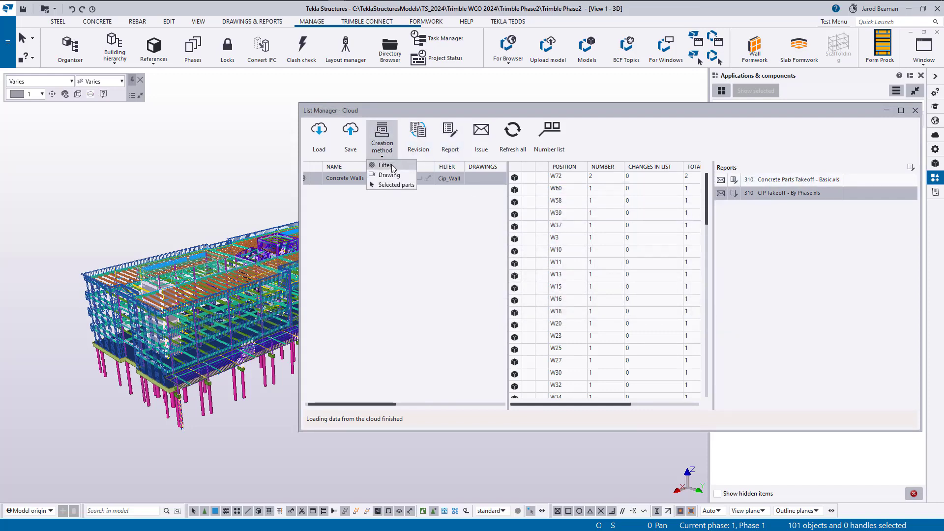
click(586, 240)
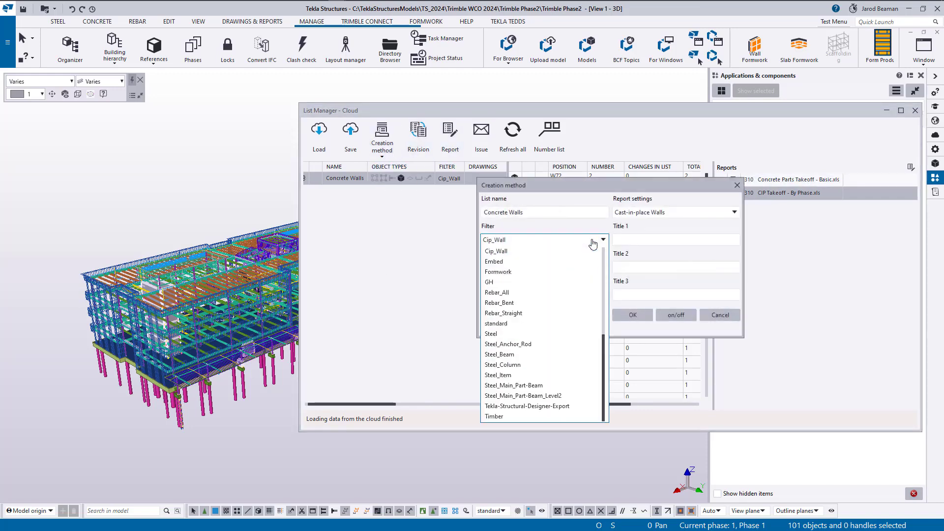
click(502, 293)
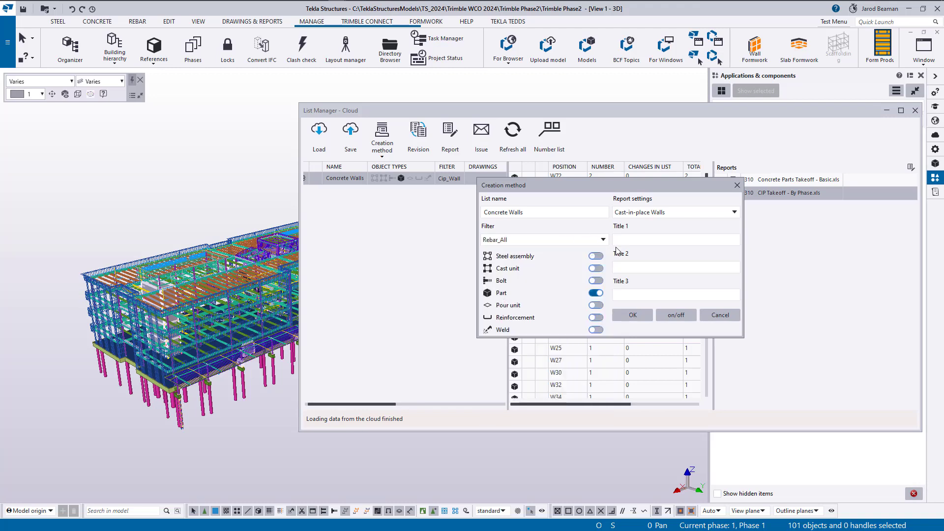
click(598, 294)
click(597, 318)
Name the new list Reinforcement, assign the Rebar report settings, and create it
triple_click(522, 212)
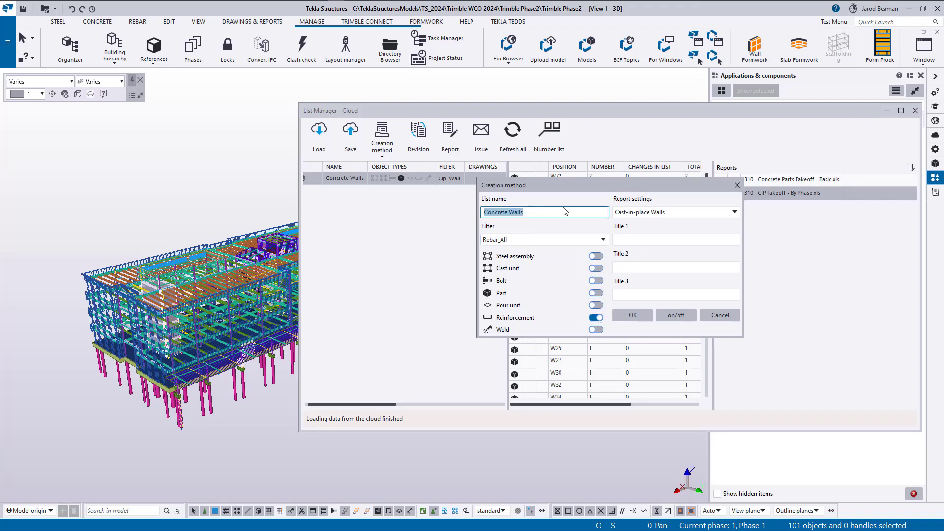
text(Reinforcement)
click(680, 212)
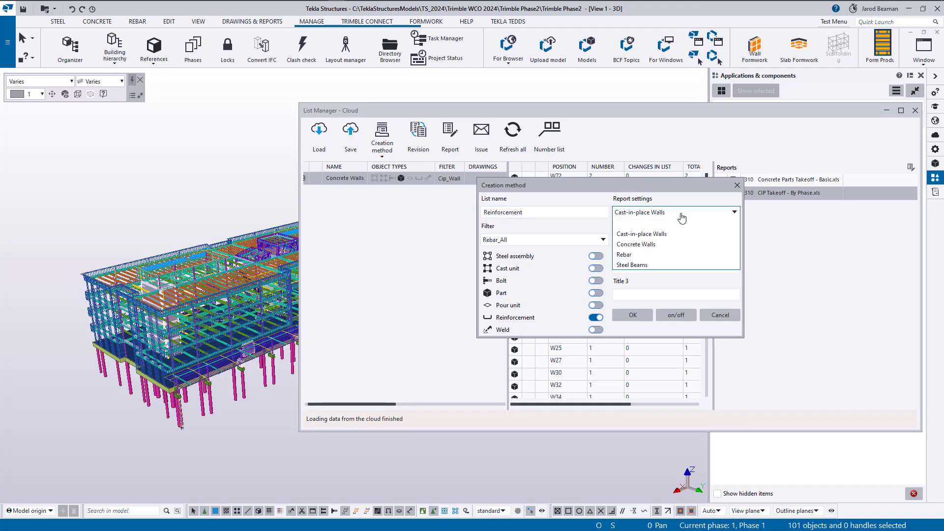
click(630, 255)
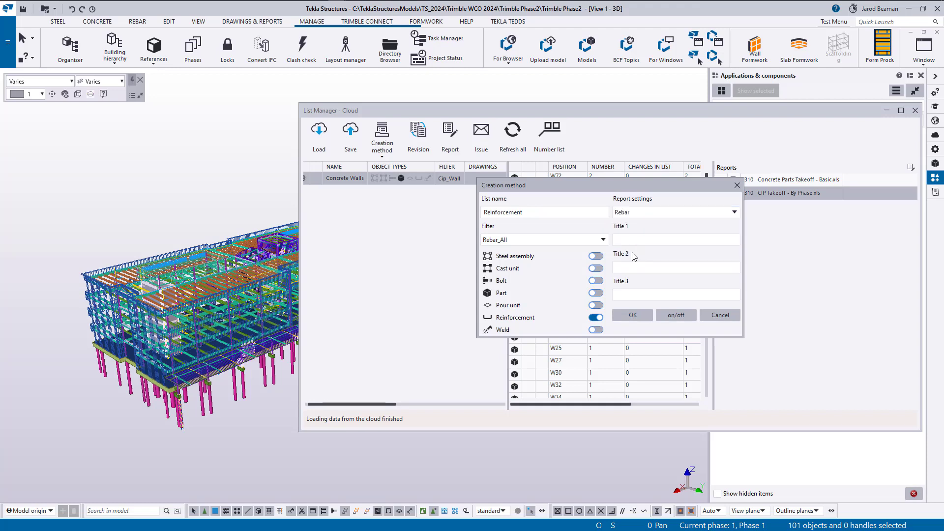
drag(630, 183, 627, 194)
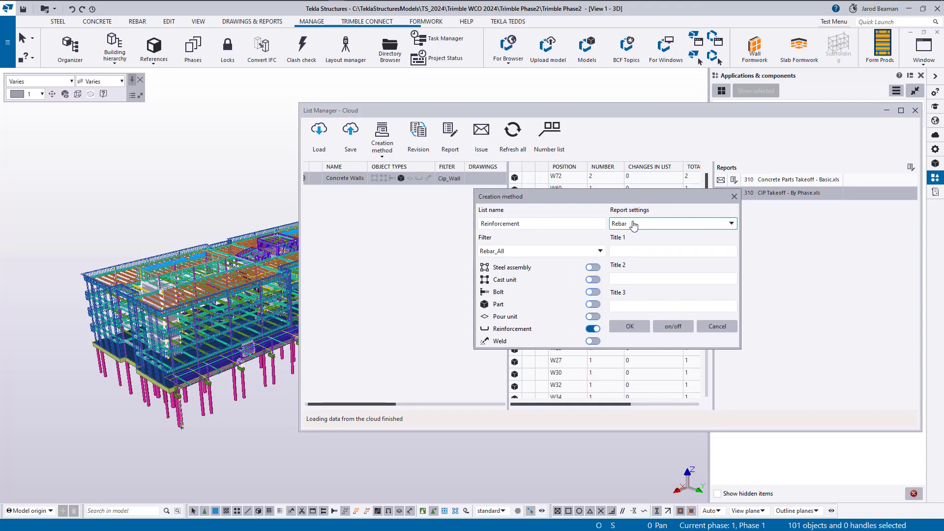
click(630, 327)
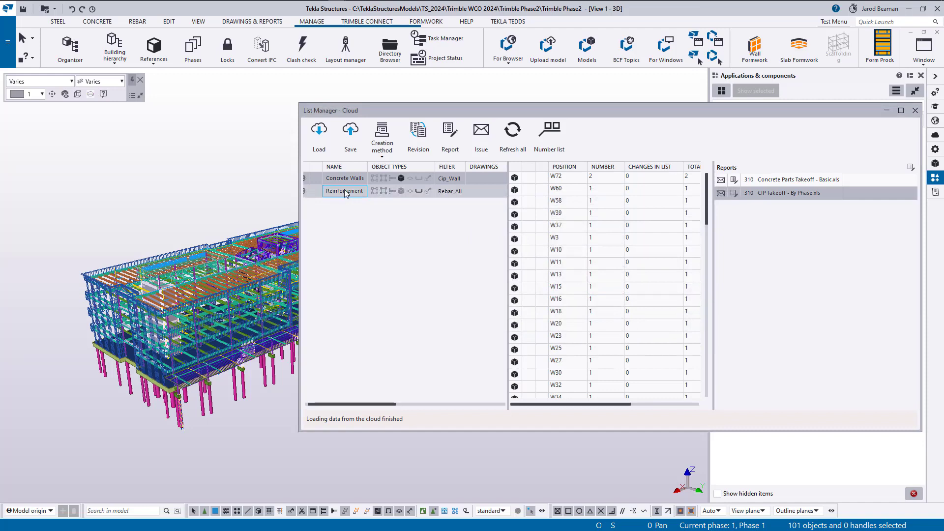
Start a third list with the Filter creation method and name it Steel Beams (Floor 2)
click(384, 155)
click(384, 187)
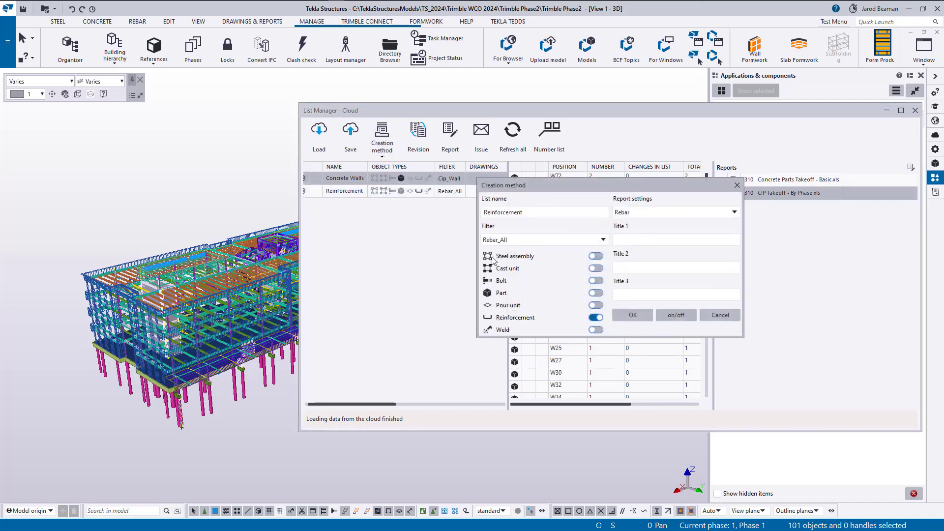
double_click(532, 212)
text(Ste)
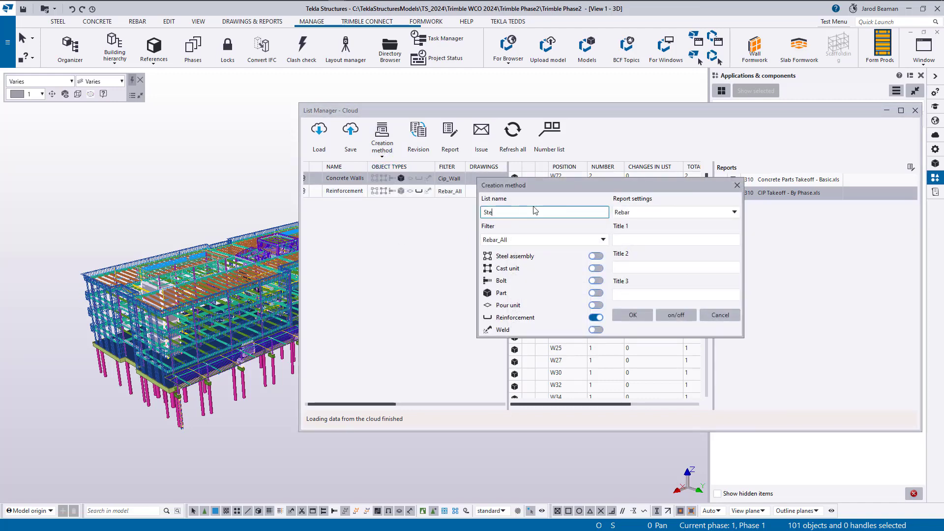
text(el Beama)
text( 2))
Set the new list's filter to Steel_Main_Part-Beam_Level2 and its object type to Part instead of Reinforcement
click(603, 240)
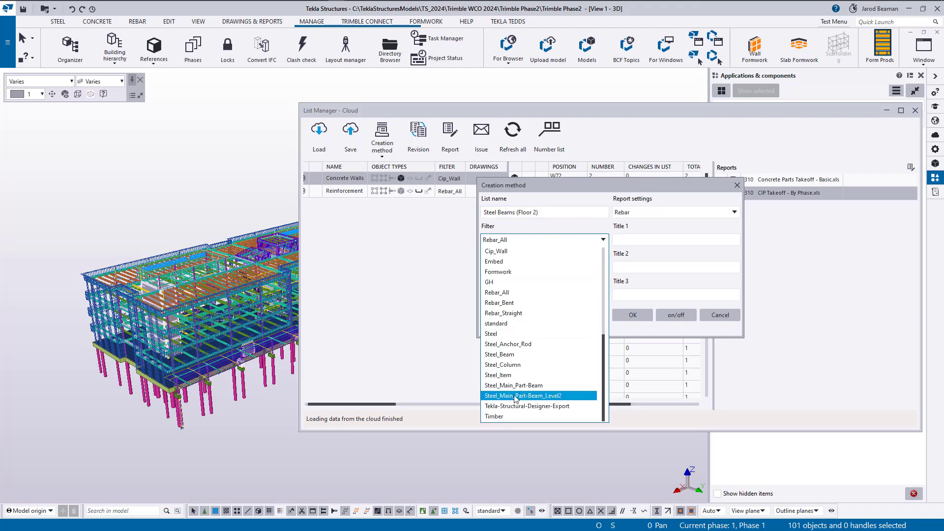
click(512, 396)
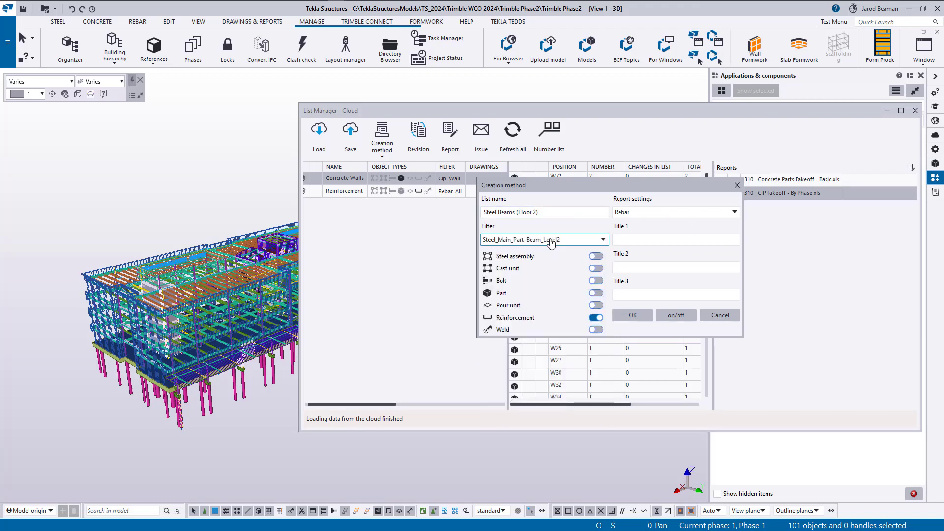
click(597, 318)
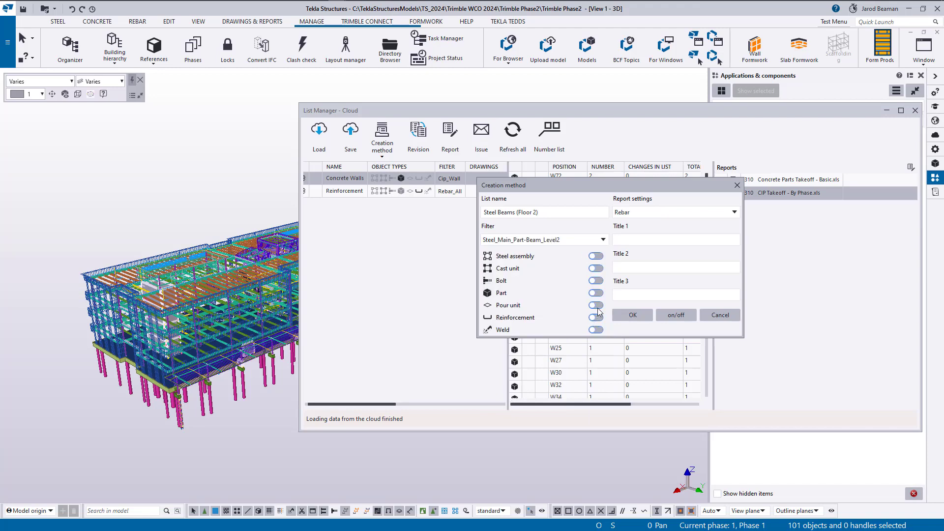
Assign the Steel Beams report settings and create the Steel Beams (Floor 2) list
click(663, 213)
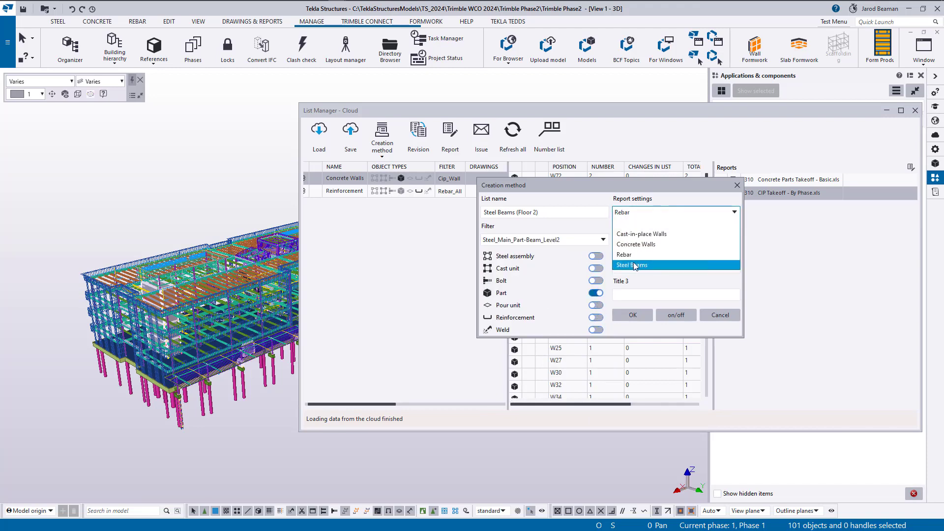
click(634, 265)
click(634, 318)
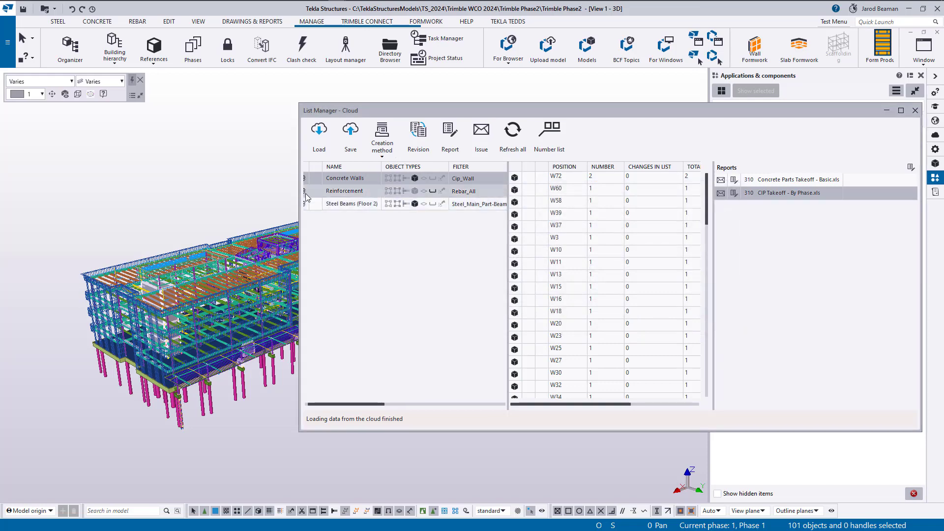
Move the List Manager window clear of the building model and display the unselected parts as transparent
drag(384, 111, 503, 115)
scroll(351, 186, down, 1)
middle_drag(352, 186, 304, 177)
key(ctrl+5)
Select the Reinforcement list and the Steel Beams (Floor 2) list in turn to examine their objects highlighted in the model
click(467, 194)
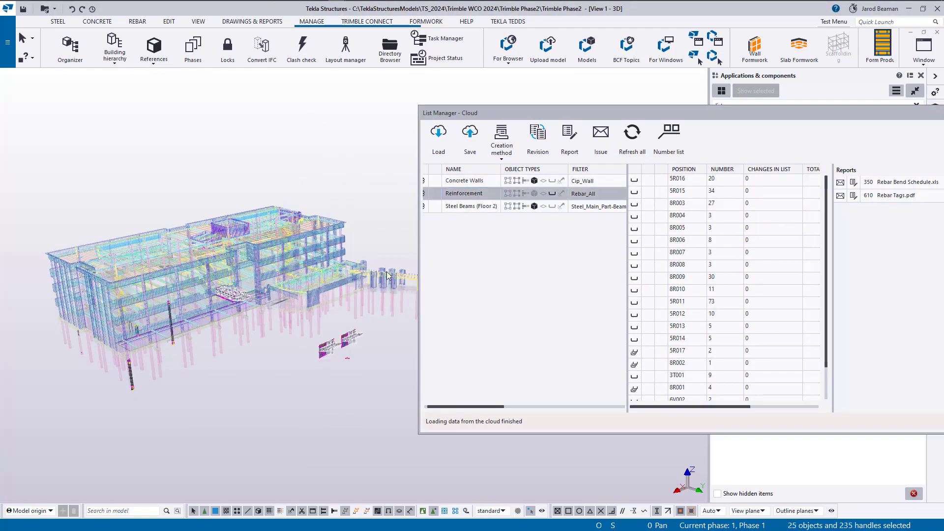
scroll(320, 355, up, 5)
scroll(253, 328, down, 4)
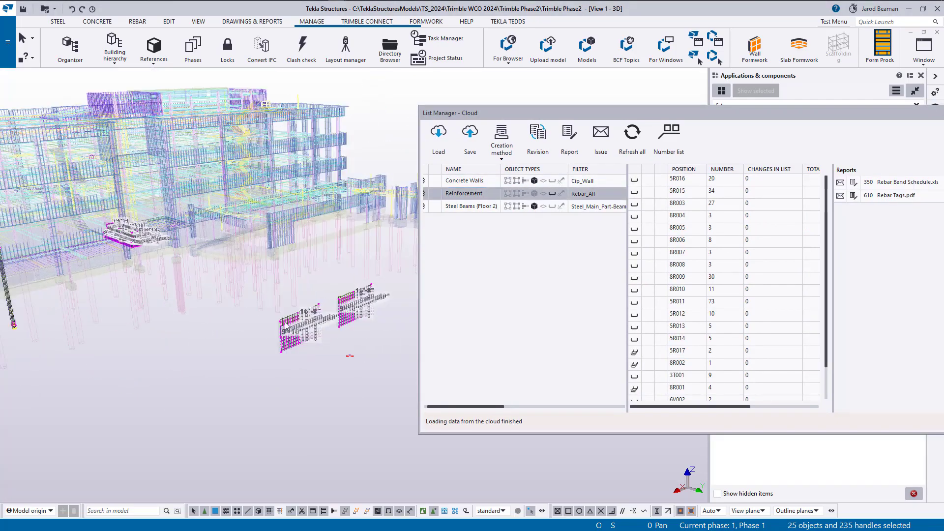
click(475, 206)
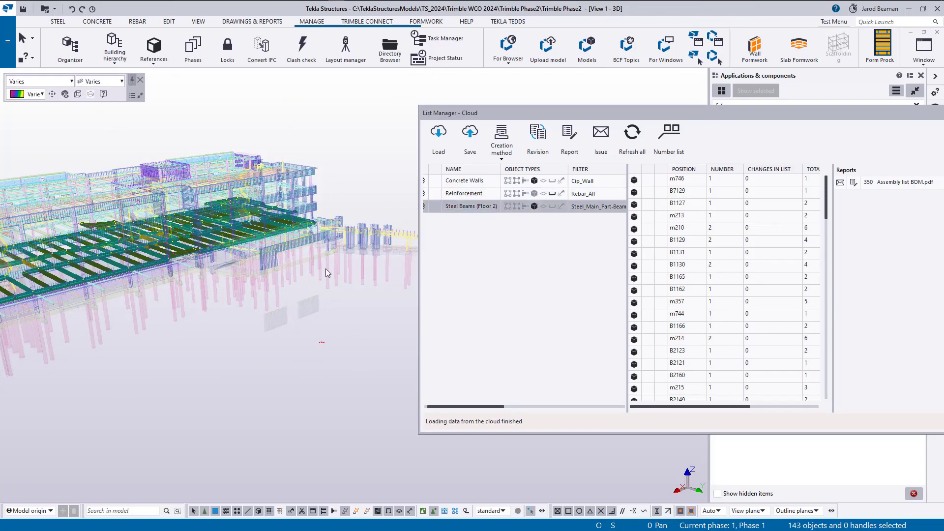
scroll(278, 246, up, 3)
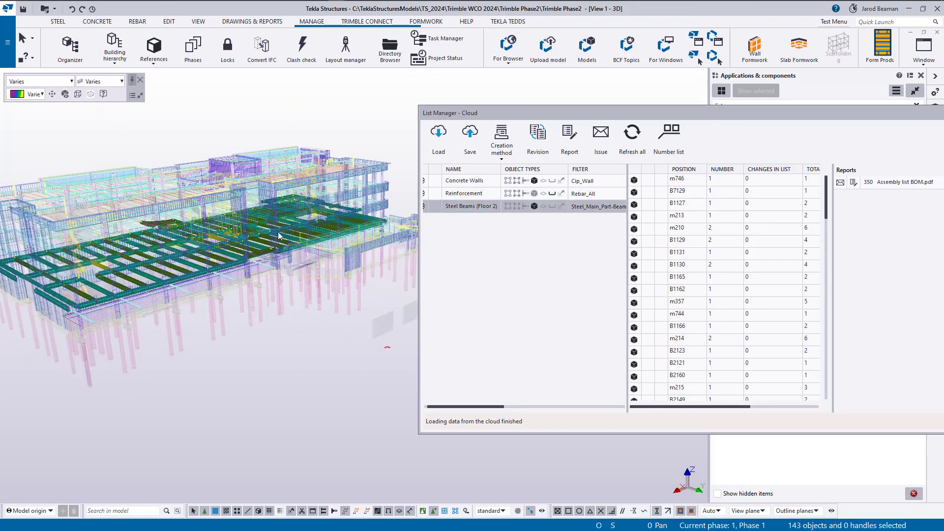
Select the Concrete Walls list to highlight its walls in the model, and widen the List Manager window
click(464, 181)
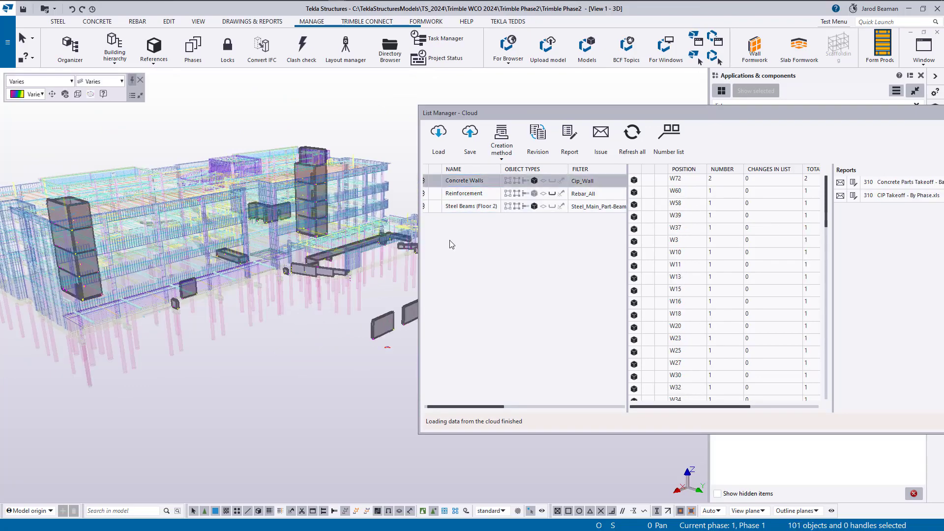
scroll(253, 237, down, 5)
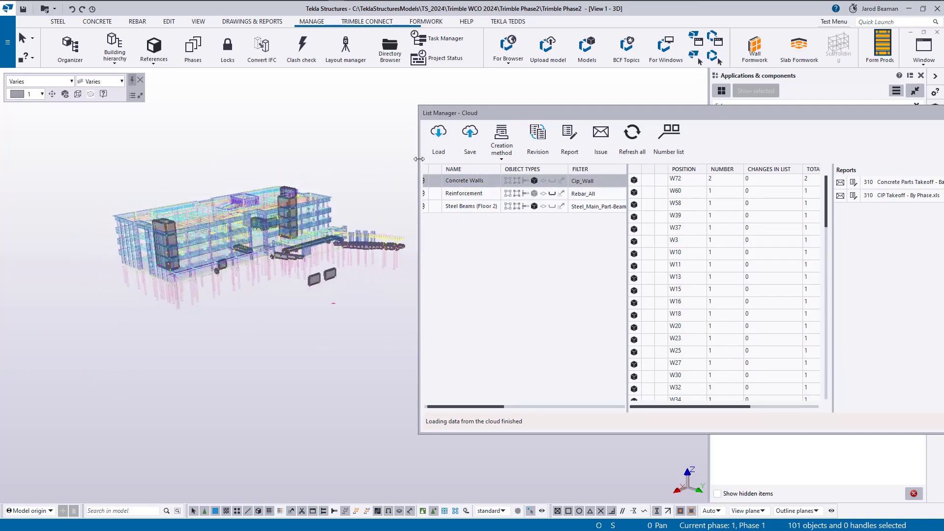
drag(418, 158, 362, 158)
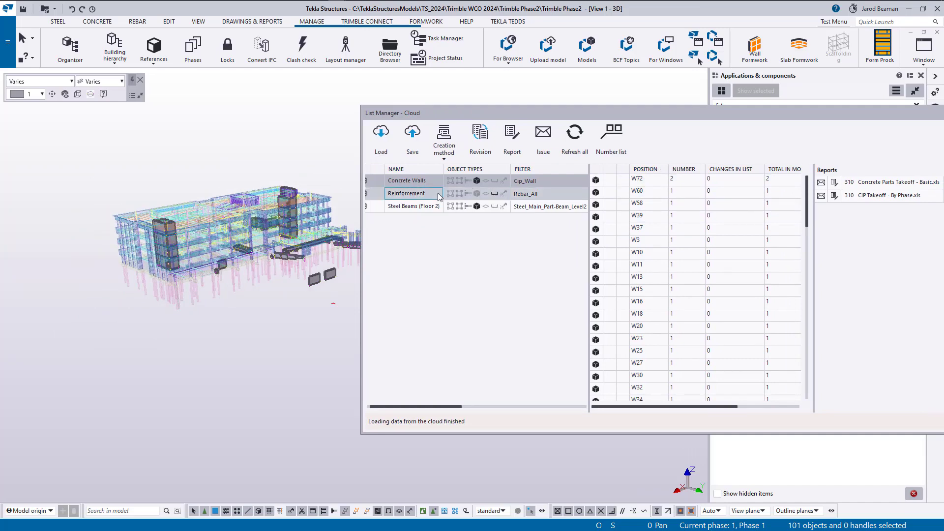
Select the wall positions from WV14 through W61 in the Concrete Walls list to locate them in the model
click(412, 183)
scroll(615, 182, down, 10)
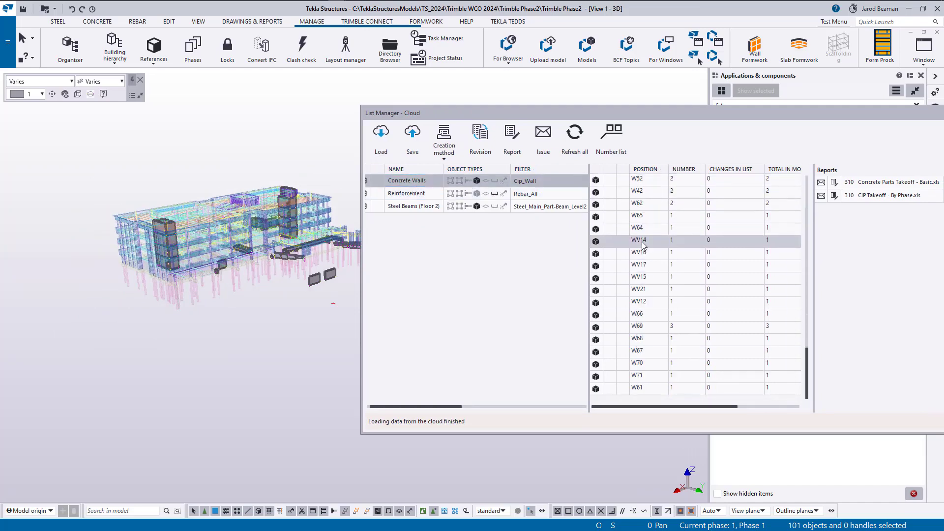
click(640, 242)
shift+click(639, 389)
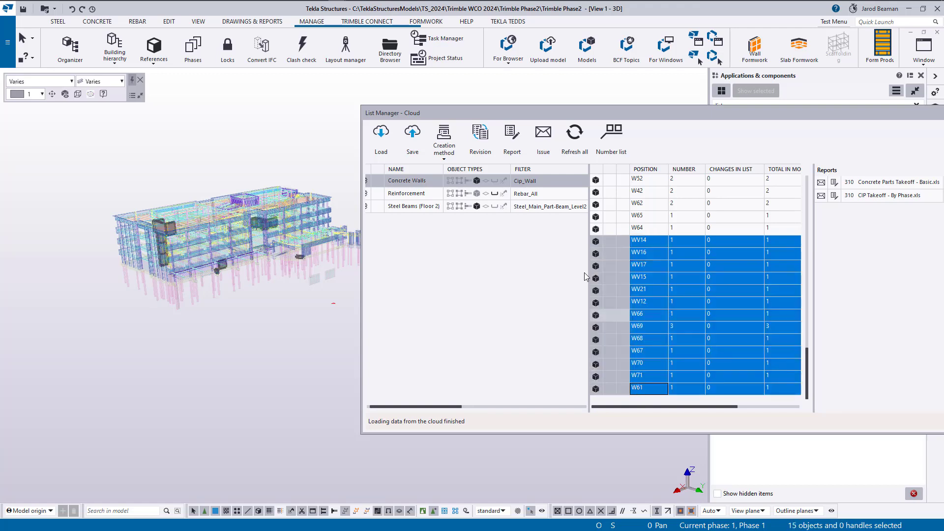
Sort the Steel Beams (Floor 2) list by position and select B1103 through B1124 to examine those beams in the model
click(406, 208)
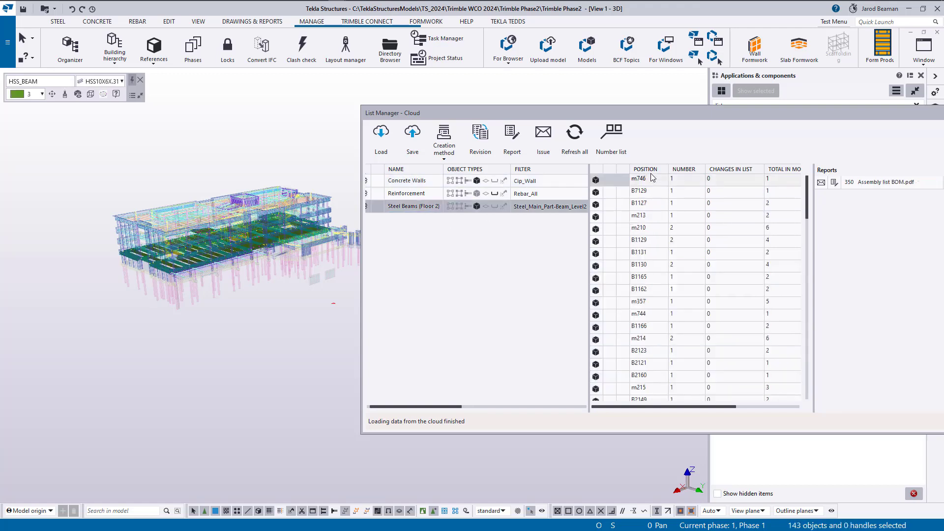
click(650, 170)
scroll(654, 236, down, 10)
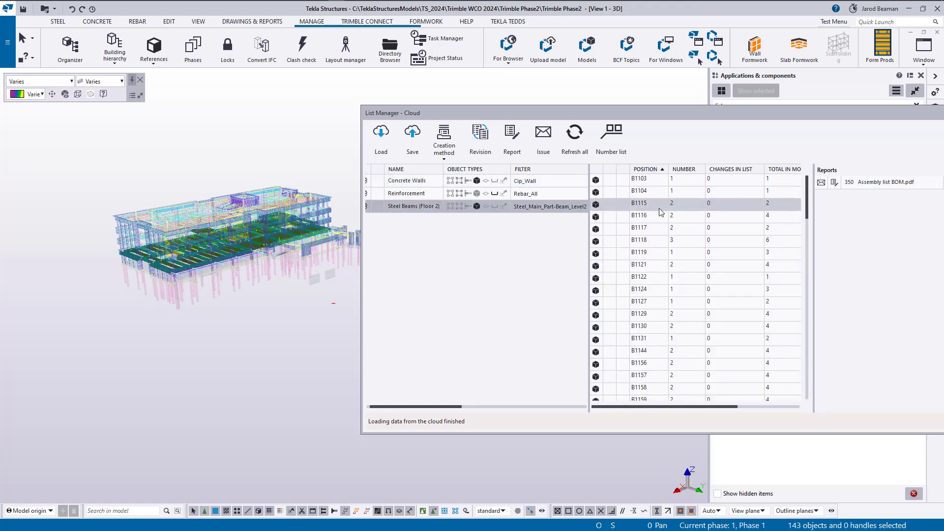
scroll(650, 226, up, 15)
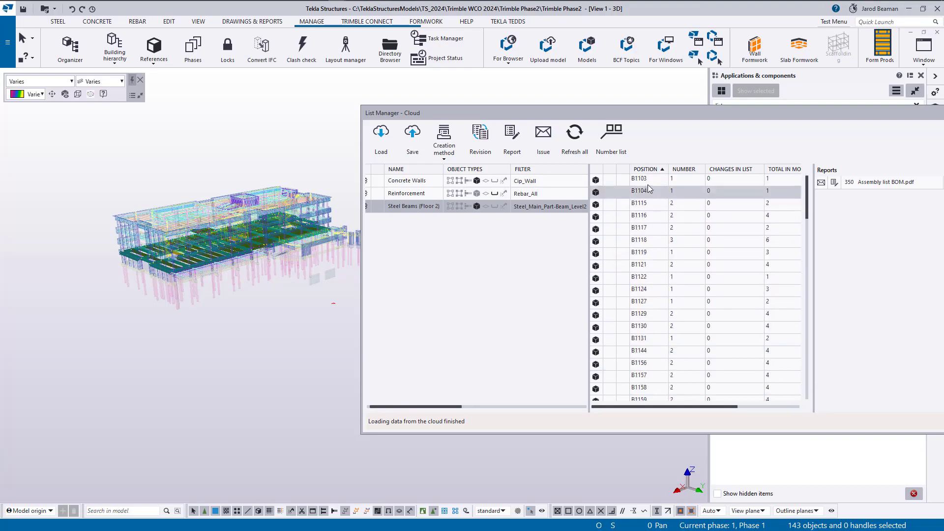
click(648, 181)
shift+click(640, 290)
scroll(285, 229, up, 5)
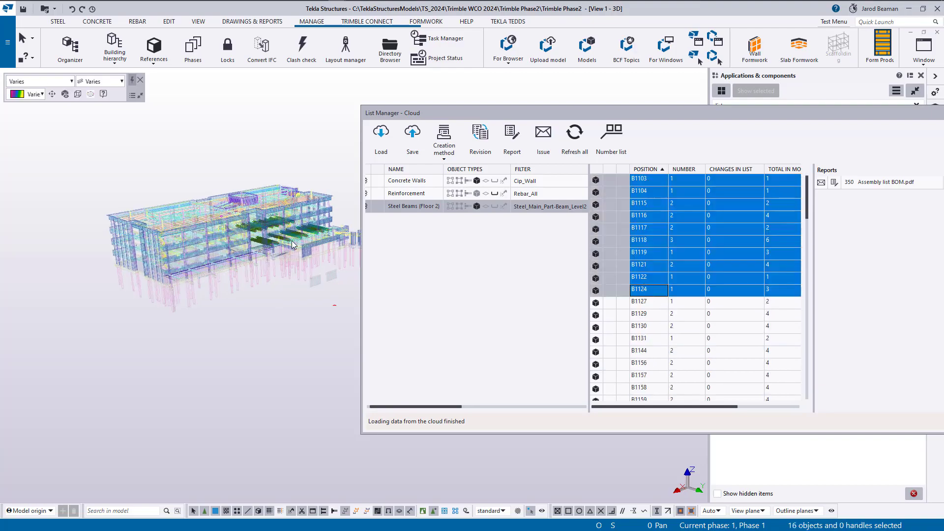
scroll(284, 228, up, 5)
scroll(281, 244, down, 6)
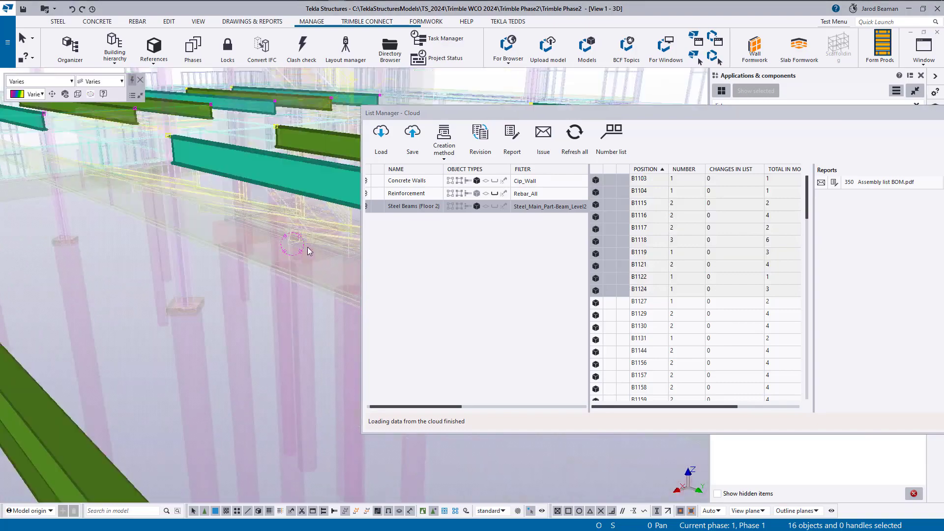
Show the Concrete Walls list's objects and copy the nearer freestanding wall panel in front of the building along its own line
click(426, 188)
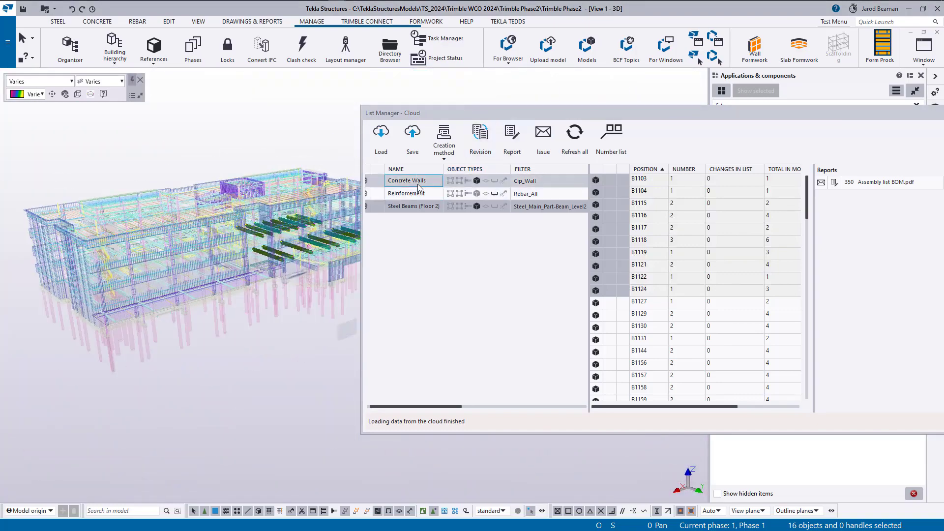
ctrl+middle_drag(289, 320, 226, 321)
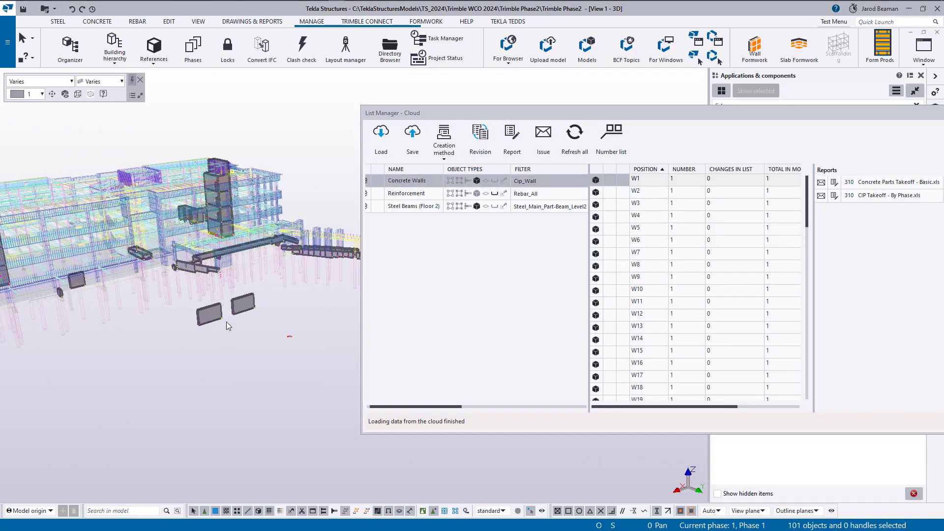
scroll(246, 346, up, 3)
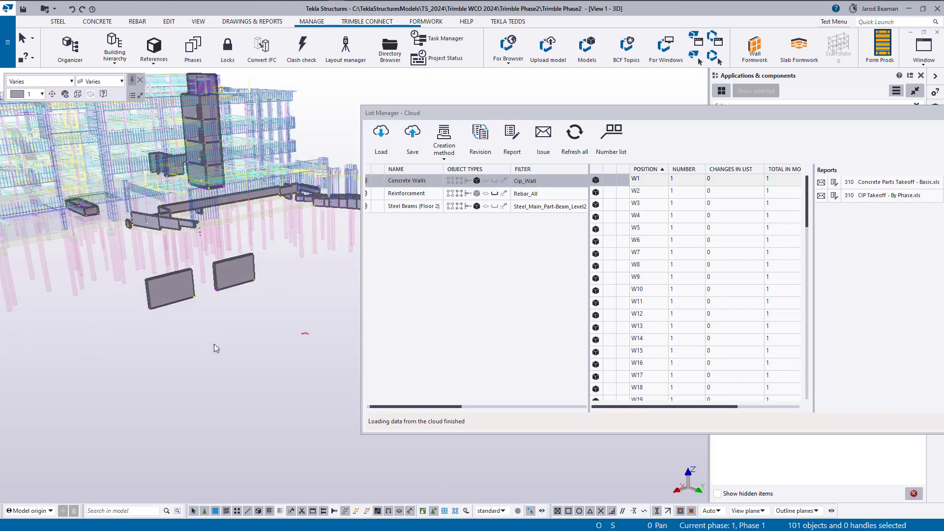
click(192, 294)
ctrl+middle_drag(193, 295, 258, 305)
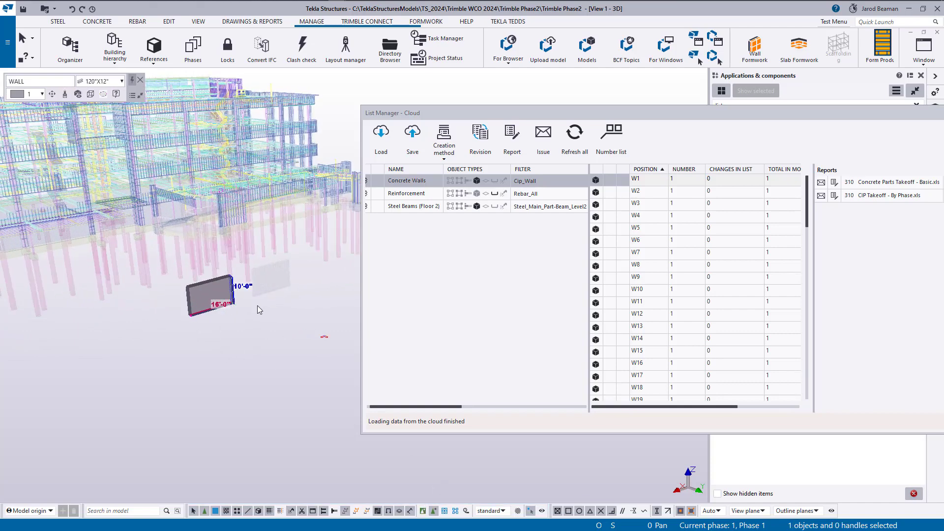
key(ctrl+c)
click(255, 298)
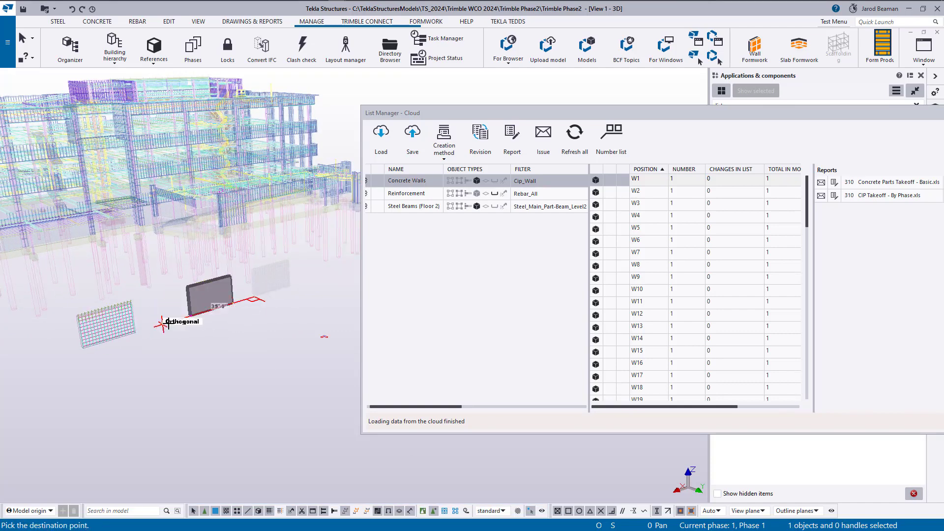
click(163, 326)
right_click(253, 306)
click(286, 314)
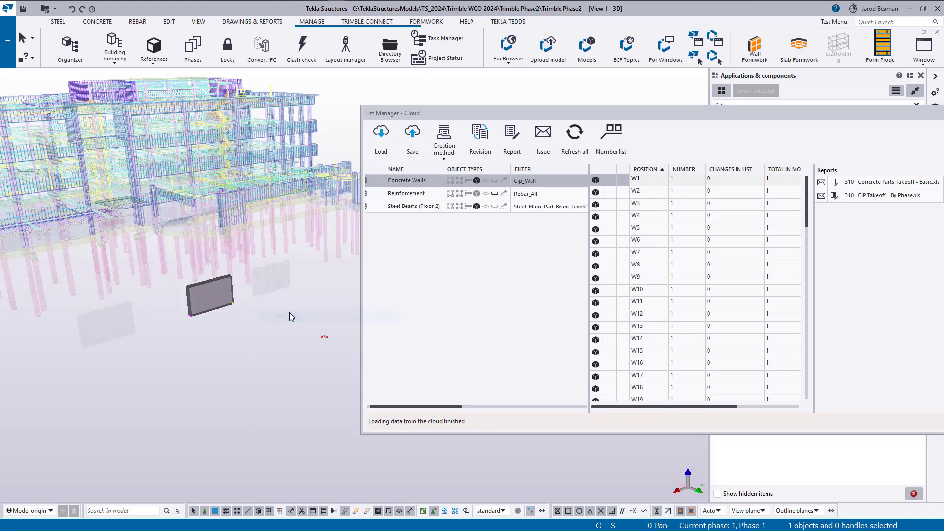
Perform numbering on the model so that the copied wall panel is numbered
scroll(290, 309, down, 5)
click(252, 21)
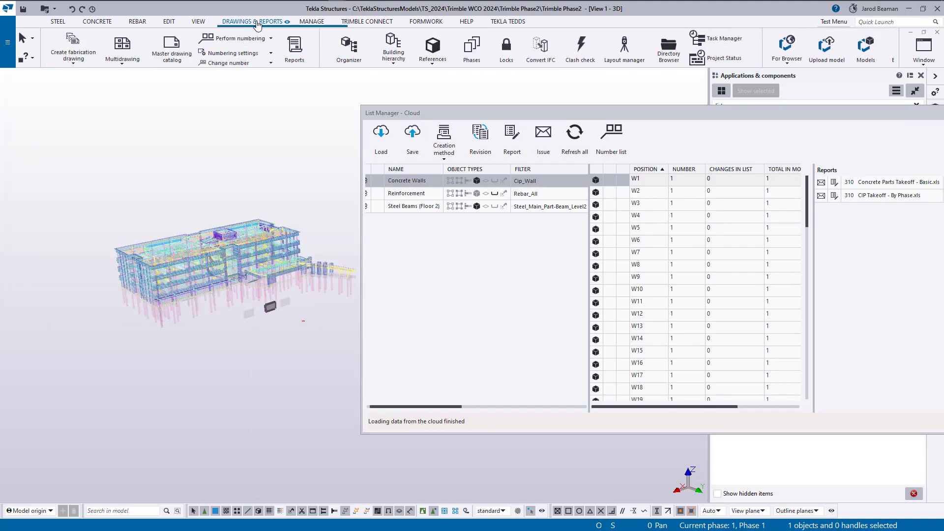
click(324, 40)
click(307, 108)
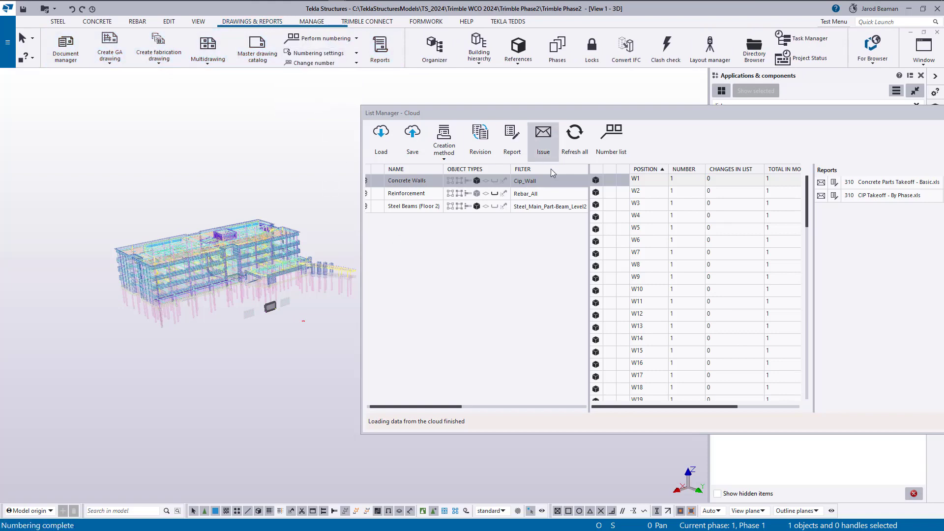
Go to the end of the Concrete Walls list's positions and refresh all lists to pick up the model change
click(540, 181)
click(540, 181)
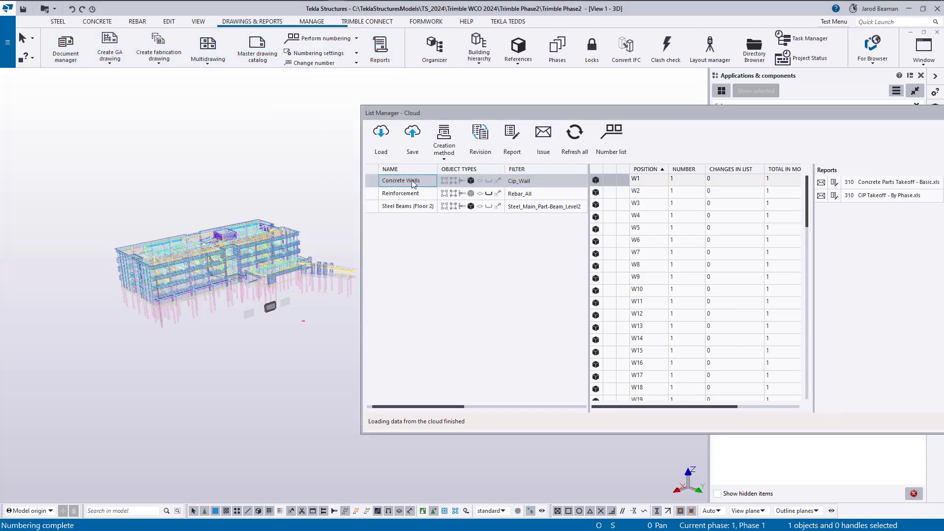
drag(811, 217, 815, 401)
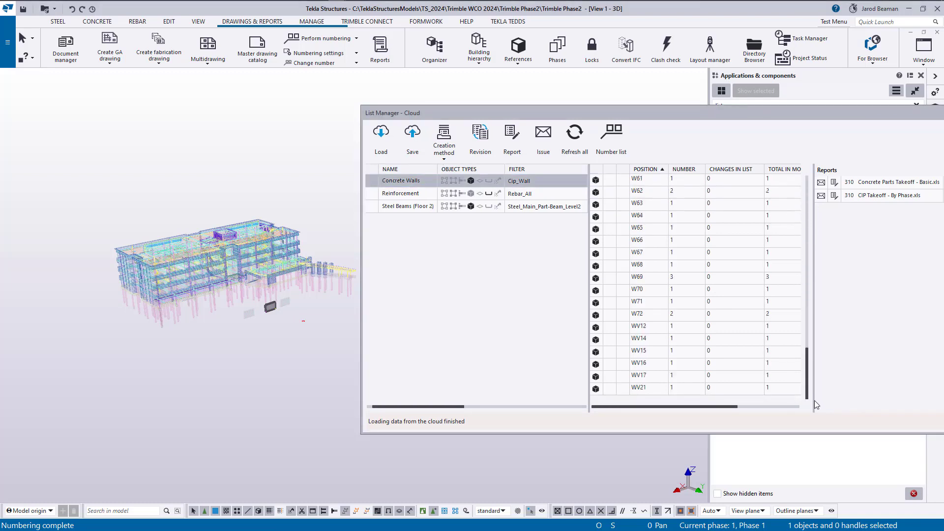
click(575, 143)
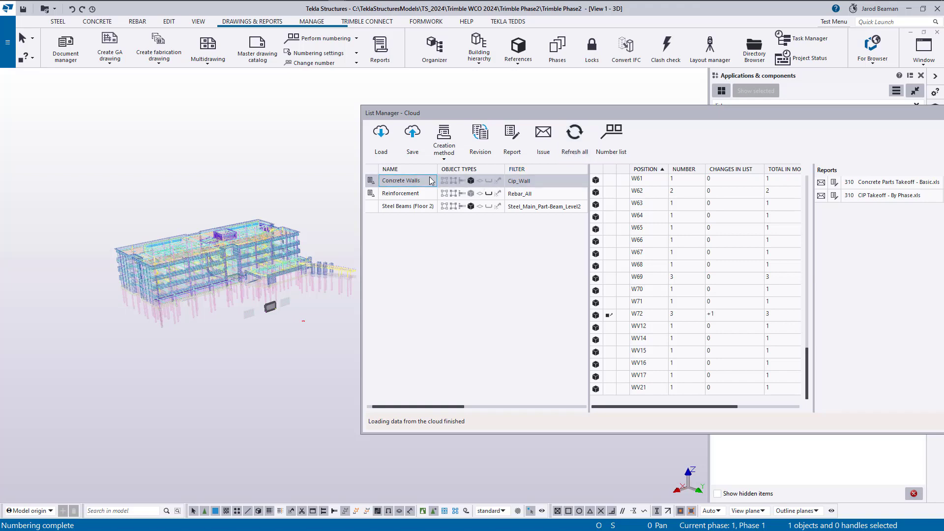
Select position W72 in the Concrete Walls list and examine its quantity, its change columns and its objects in the model
click(623, 318)
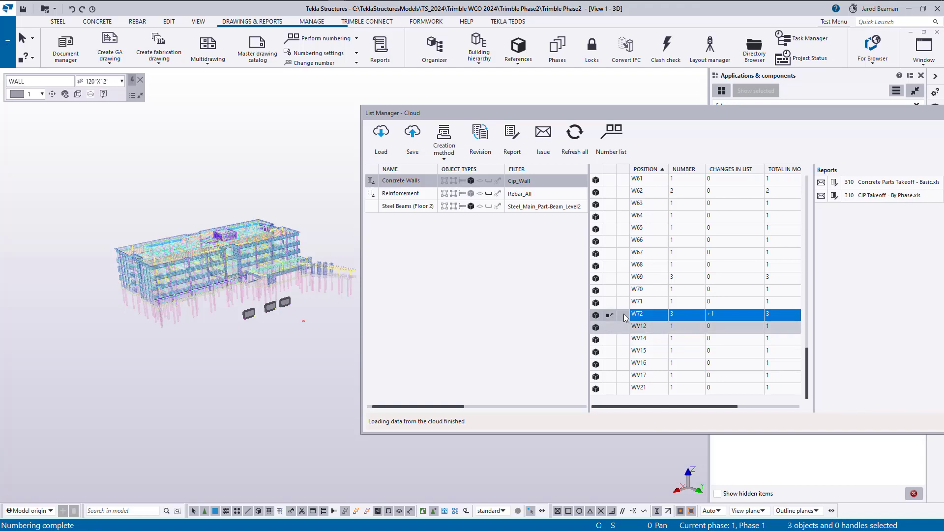
click(678, 316)
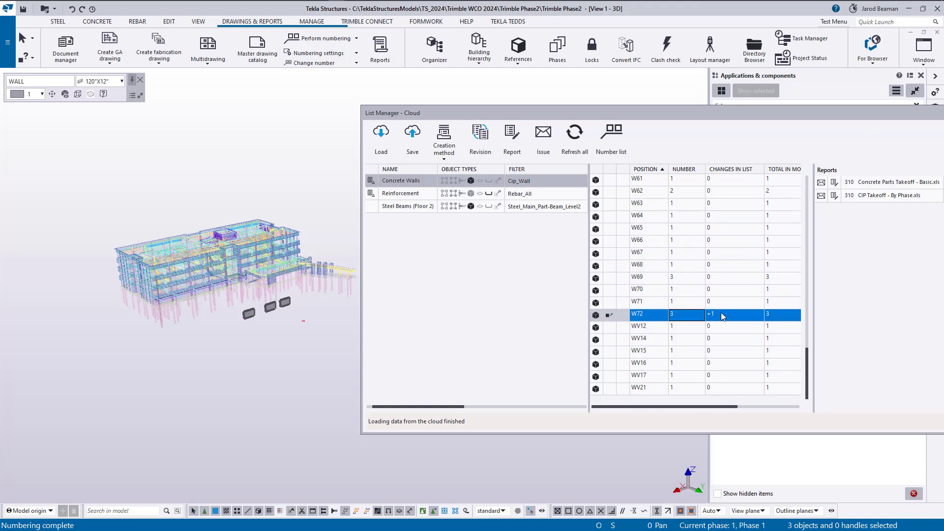
drag(686, 413, 709, 411)
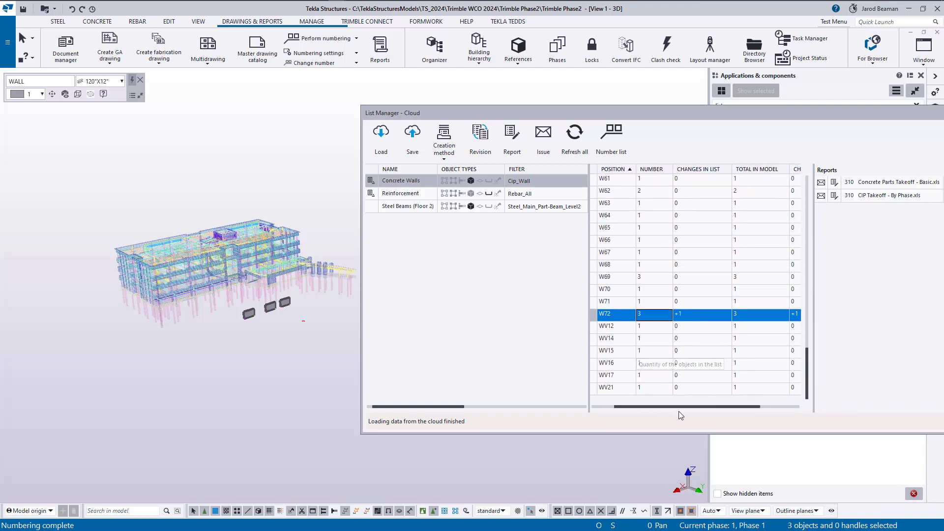
drag(690, 412, 667, 412)
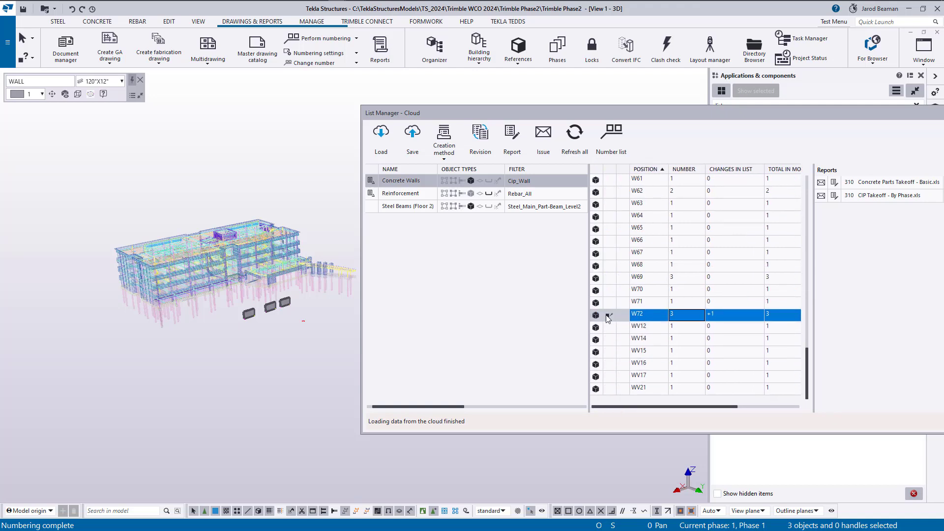
click(722, 319)
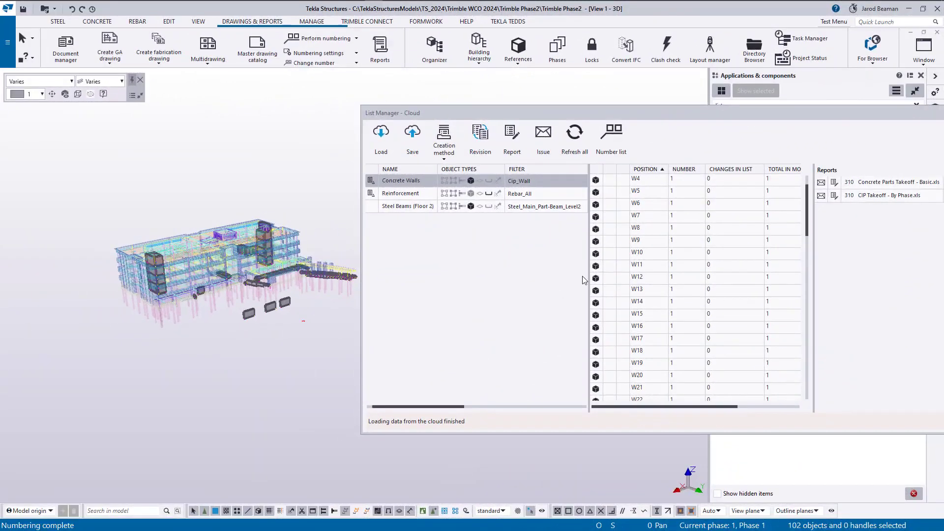
Generate the assigned reports for the Concrete Walls list
click(524, 181)
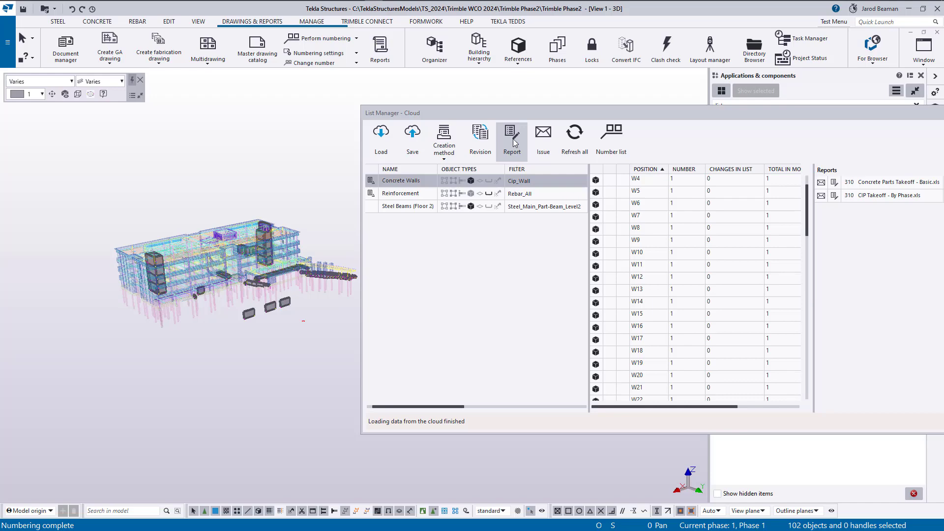
right_click(521, 187)
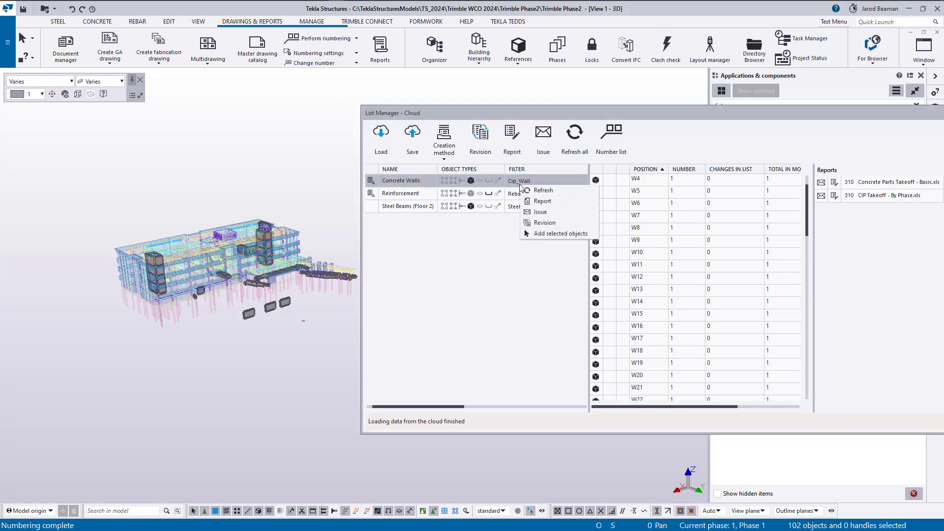
click(543, 201)
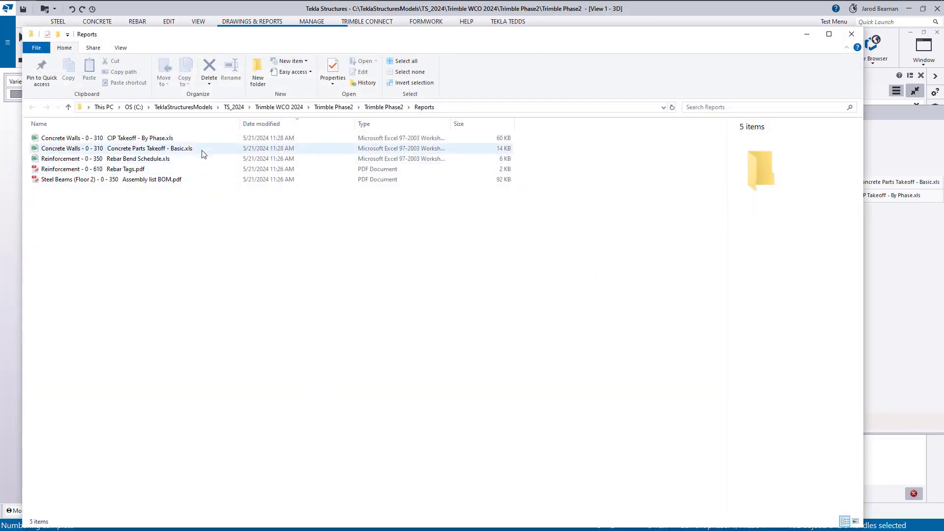
Open the Concrete Walls Concrete Parts Takeoff - Basic.xls report in Excel, review its quantities, and close it without saving
double_click(175, 149)
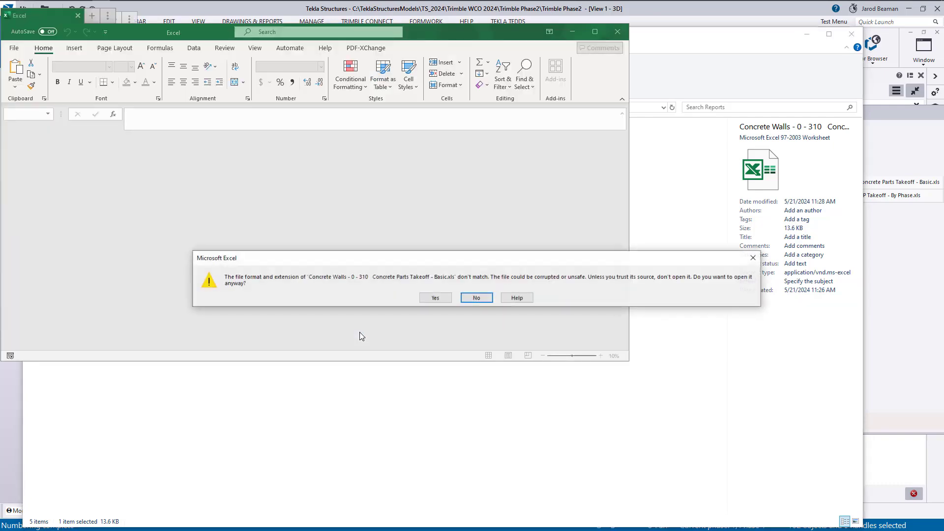
click(435, 298)
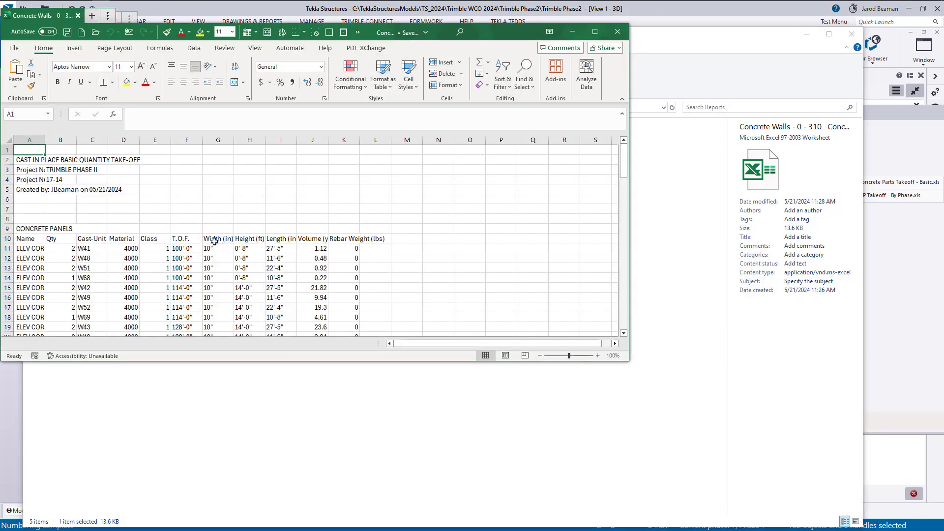
drag(46, 140, 102, 141)
scroll(492, 171, down, 3)
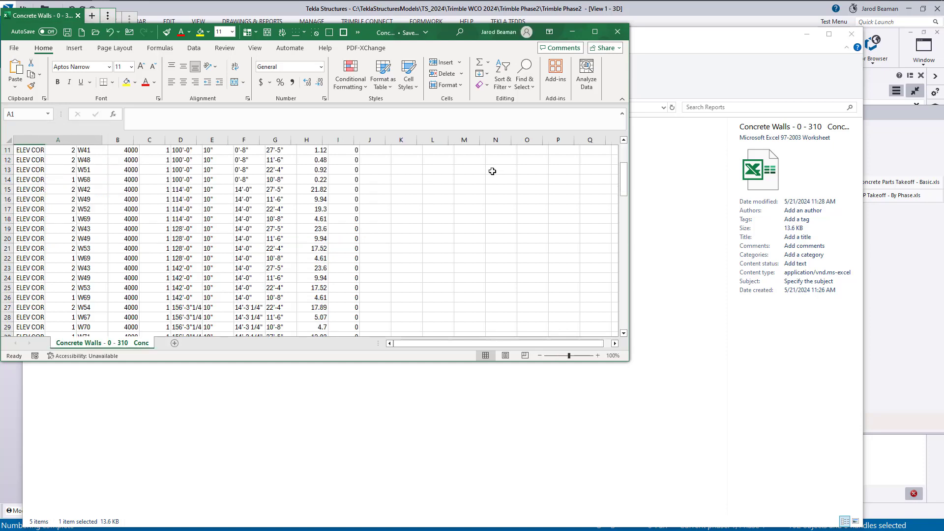
click(618, 32)
click(426, 258)
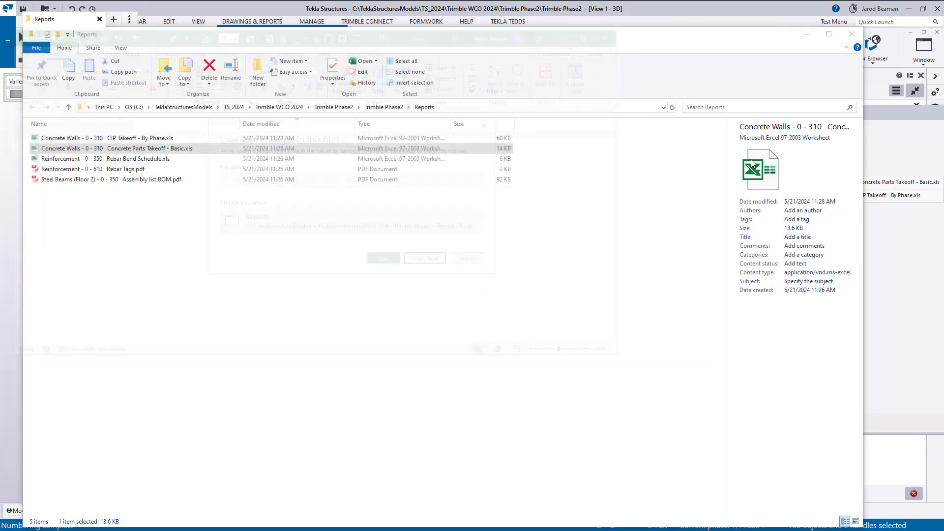
click(807, 34)
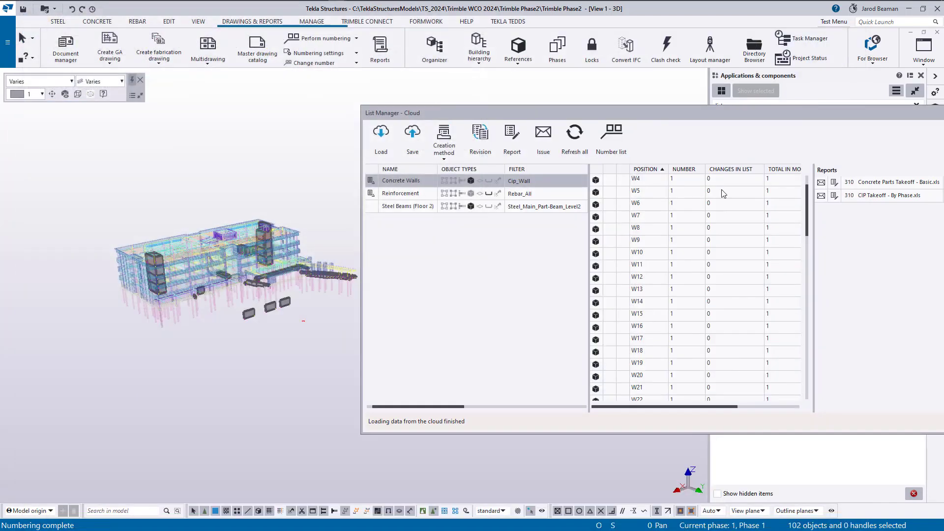
Generate the assigned reports for the Reinforcement list
right_click(419, 196)
click(517, 141)
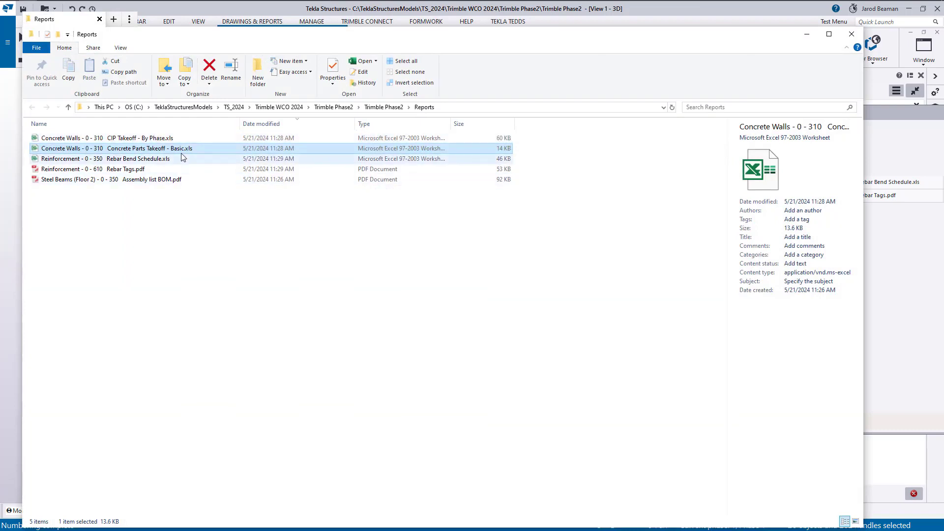
Open the Reinforcement Rebar Tags.pdf report, review its tags across the pages, and close both the PDF and the Reports folder
click(146, 169)
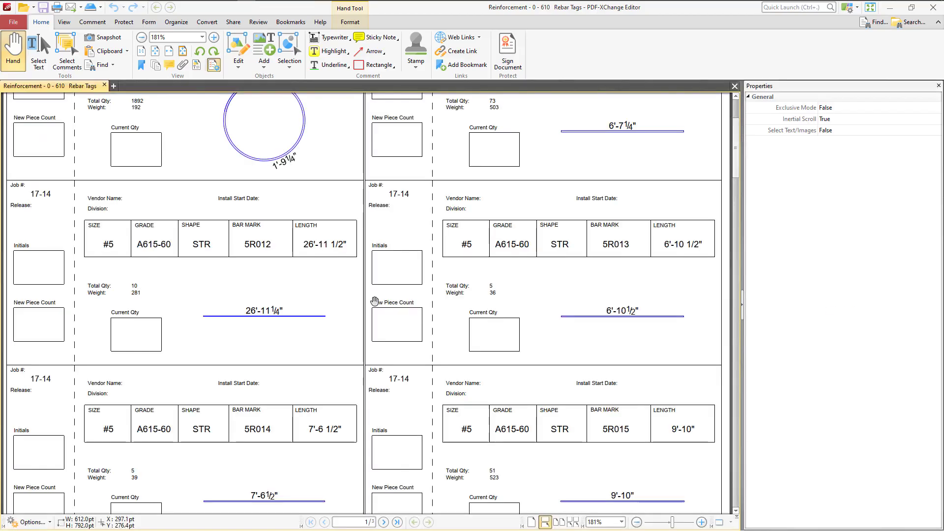
ctrl+scroll(386, 308, down, 3)
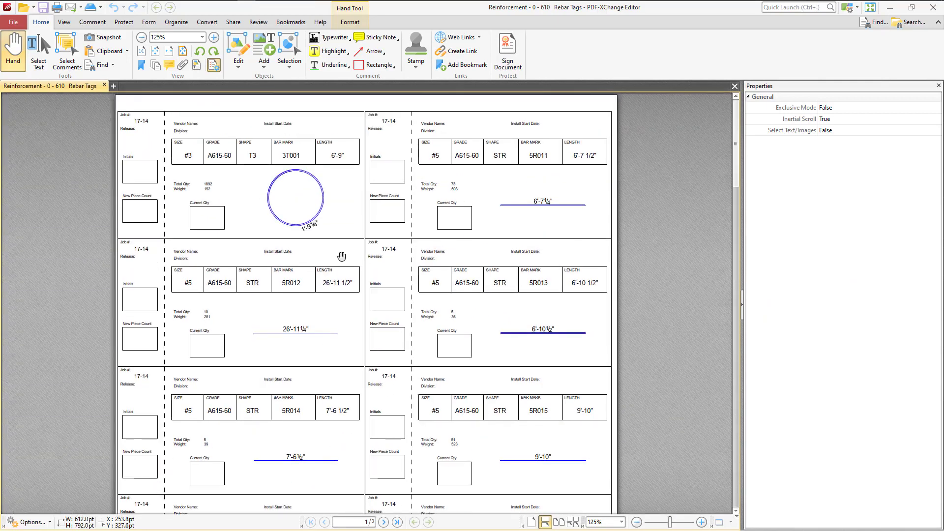
scroll(343, 266, down, 6)
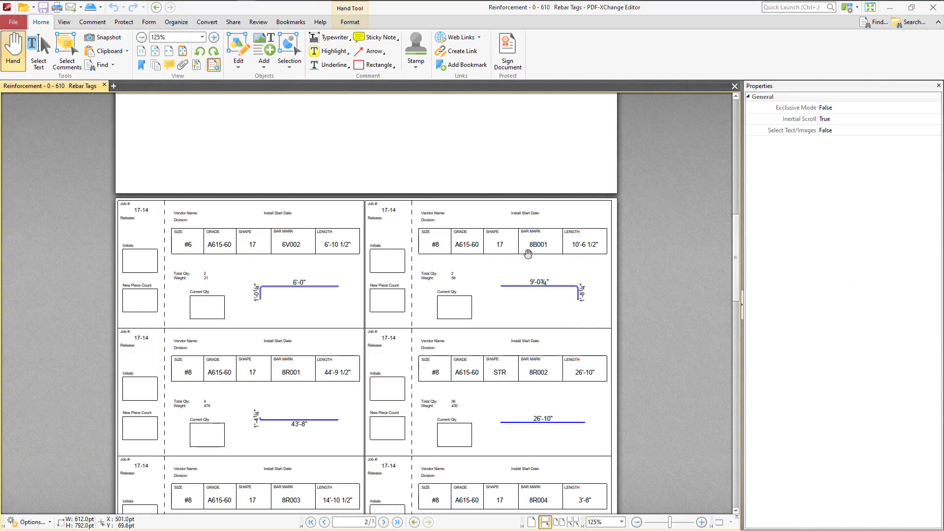
click(933, 8)
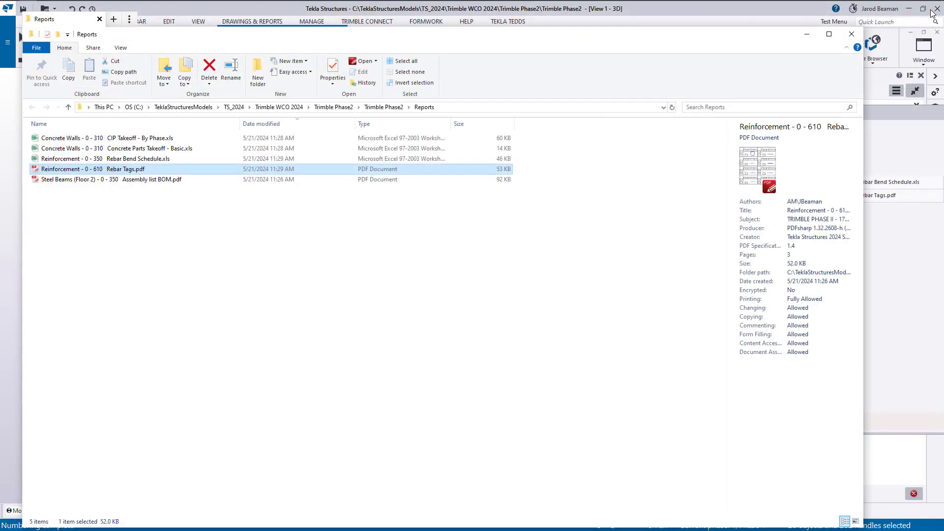
click(853, 34)
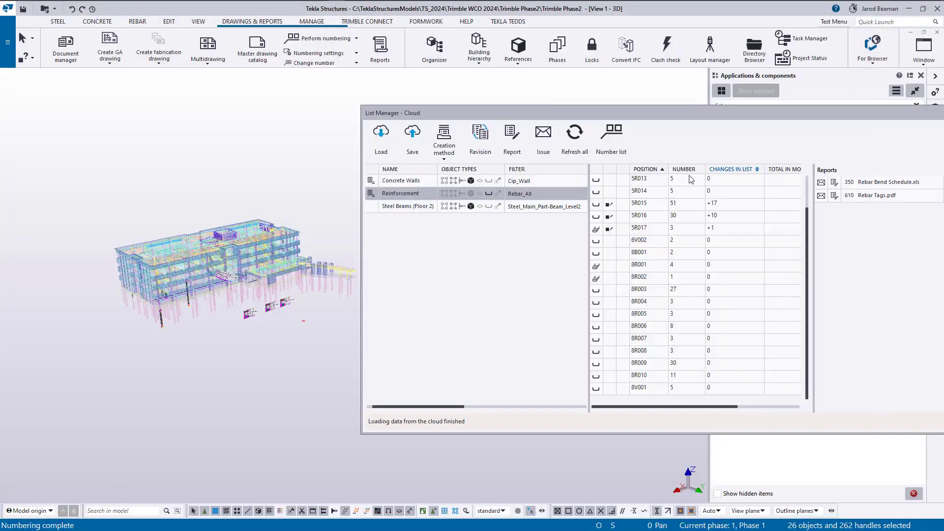
Widen the list table in List Manager, issue the Reinforcement list as a new issue, and check the issued folder
drag(361, 196, 141, 197)
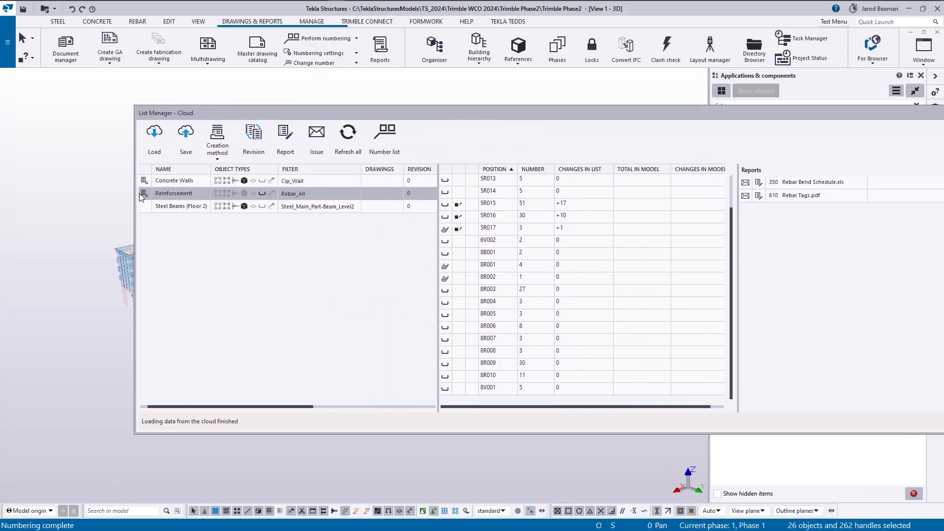
drag(438, 193, 545, 186)
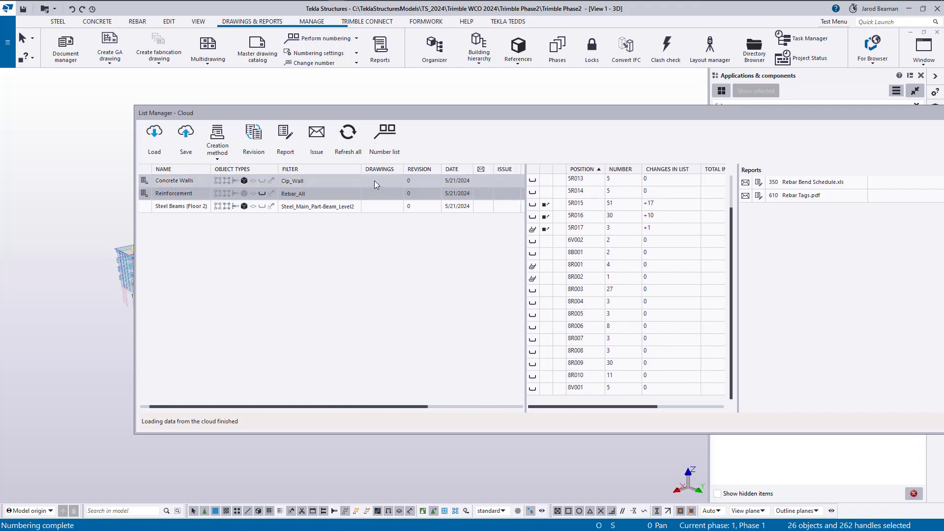
click(317, 137)
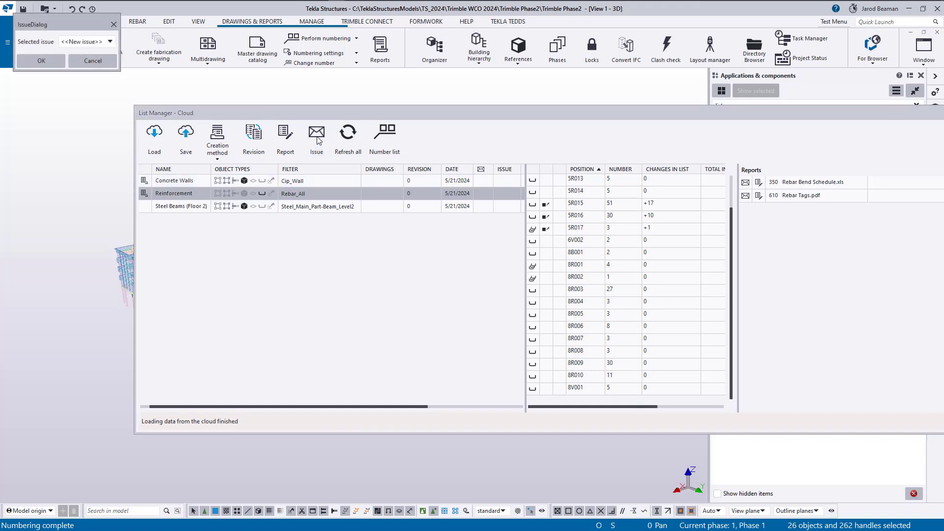
click(111, 44)
click(110, 44)
drag(69, 24, 134, 45)
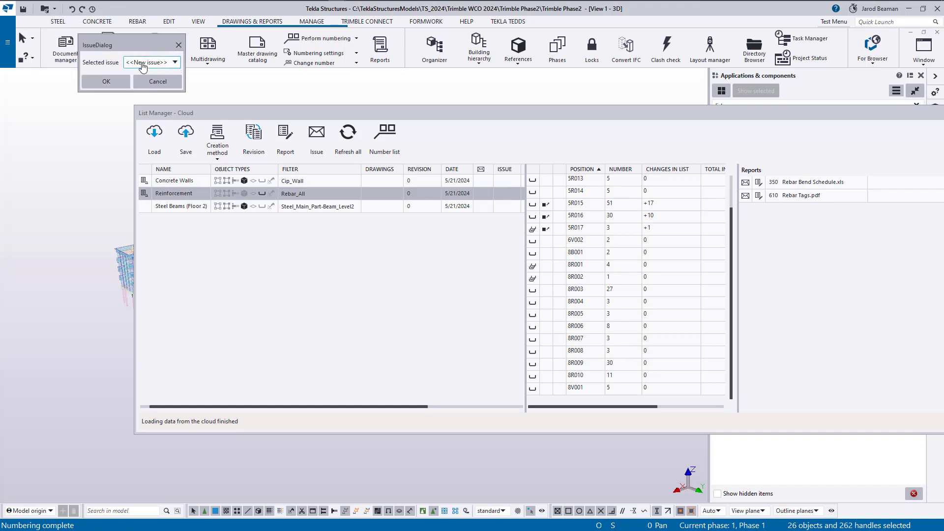
click(106, 82)
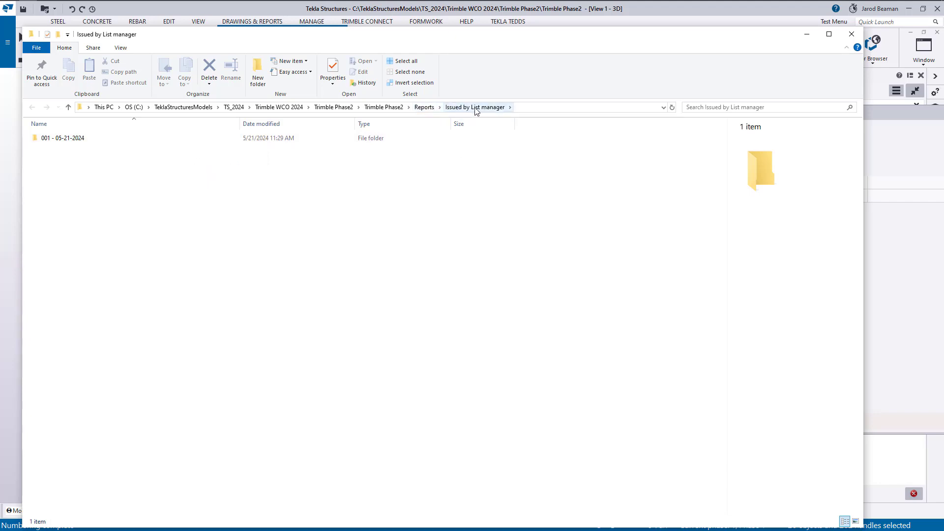
click(69, 139)
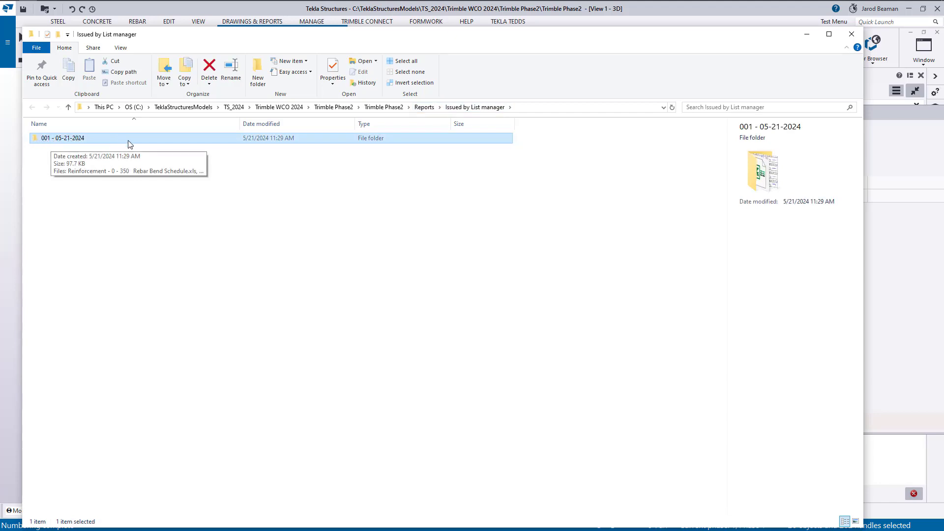
click(807, 33)
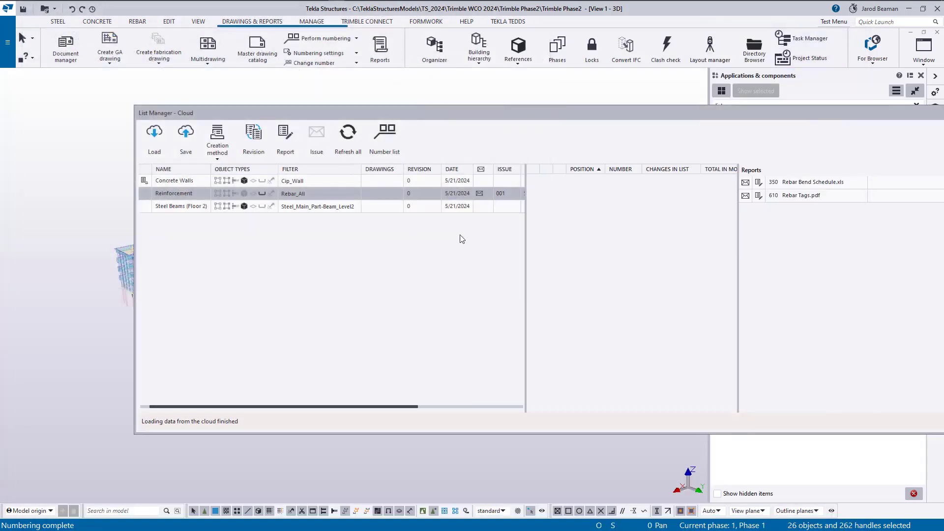
Set the revision mark of the Reinforcement list to 2
click(376, 193)
click(254, 140)
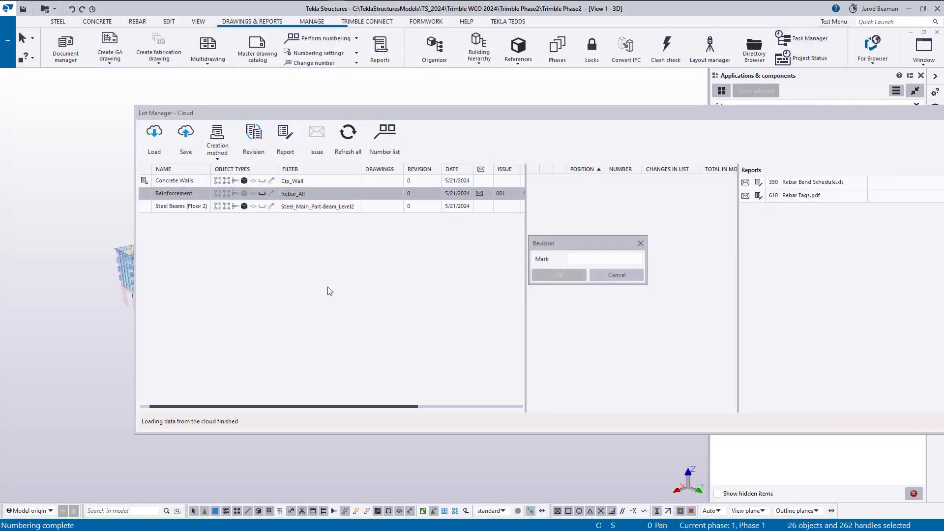
click(573, 261)
text(R)
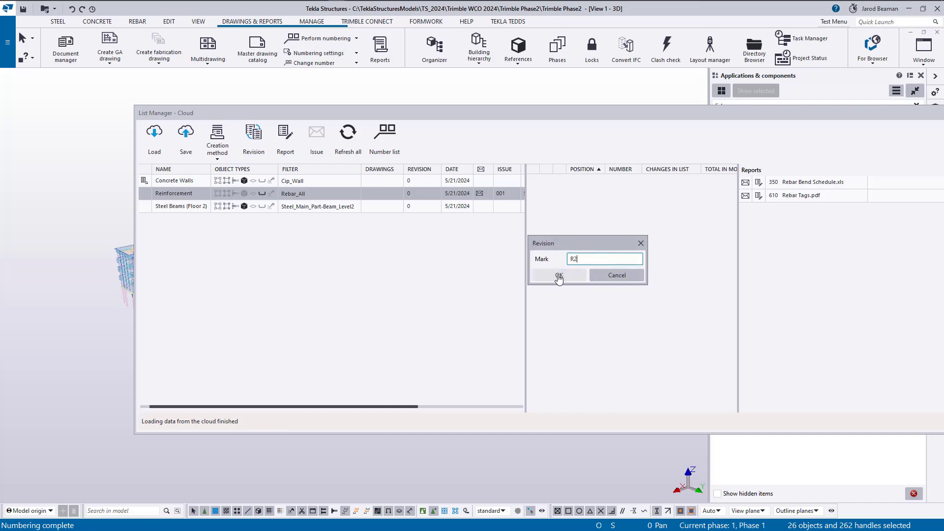
text(2)
click(579, 279)
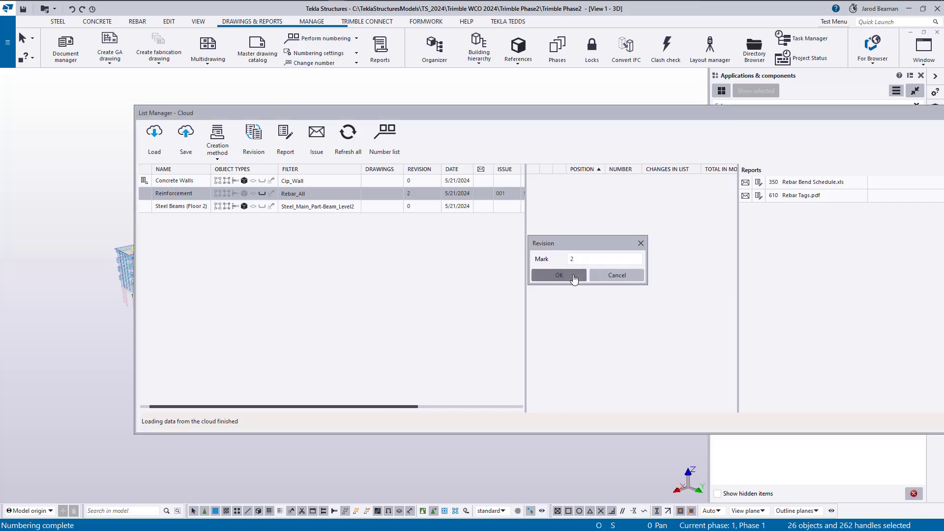
Issue the revised Reinforcement list as a new issue and review the reports in the 002 - 05-21-2024 folder
click(373, 192)
click(317, 138)
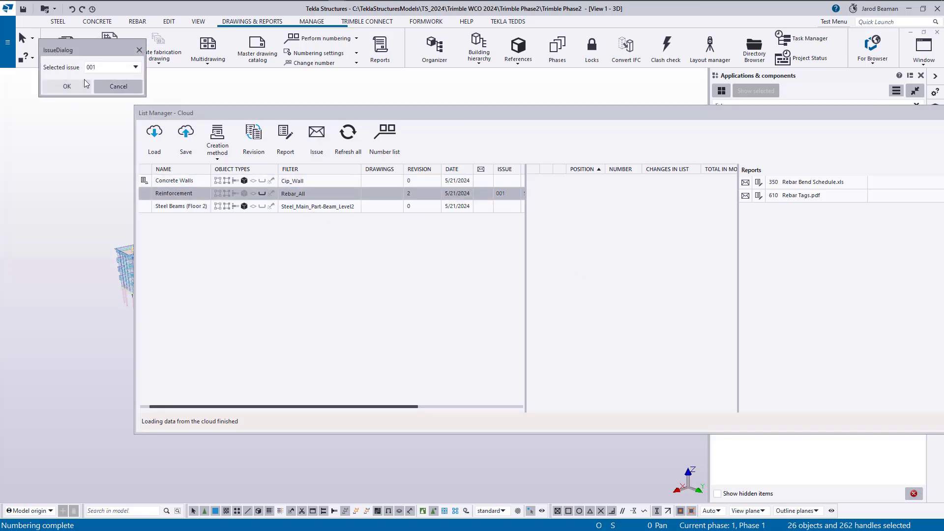
click(118, 67)
click(100, 79)
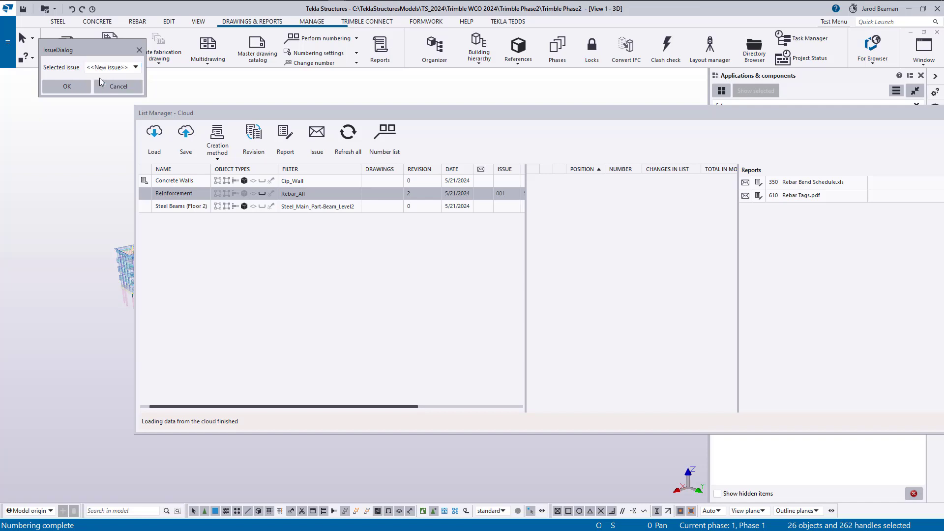
click(72, 88)
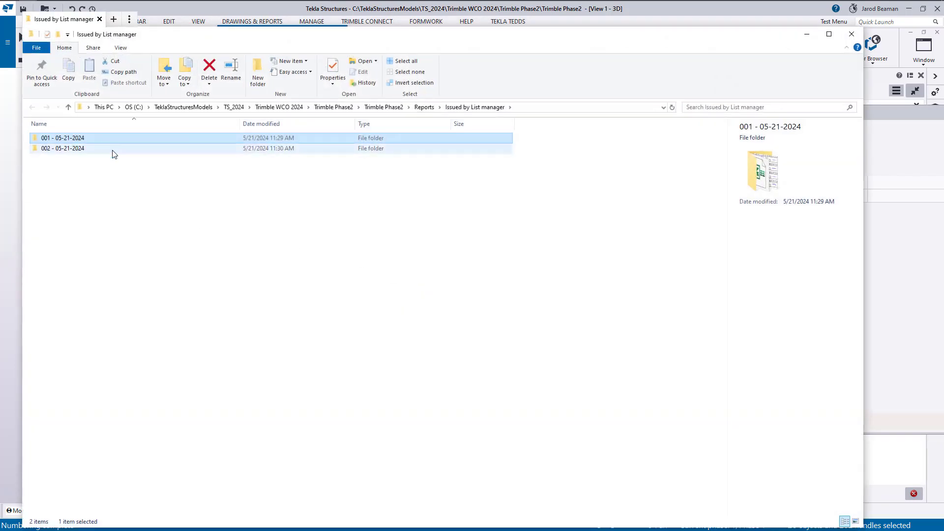
double_click(114, 149)
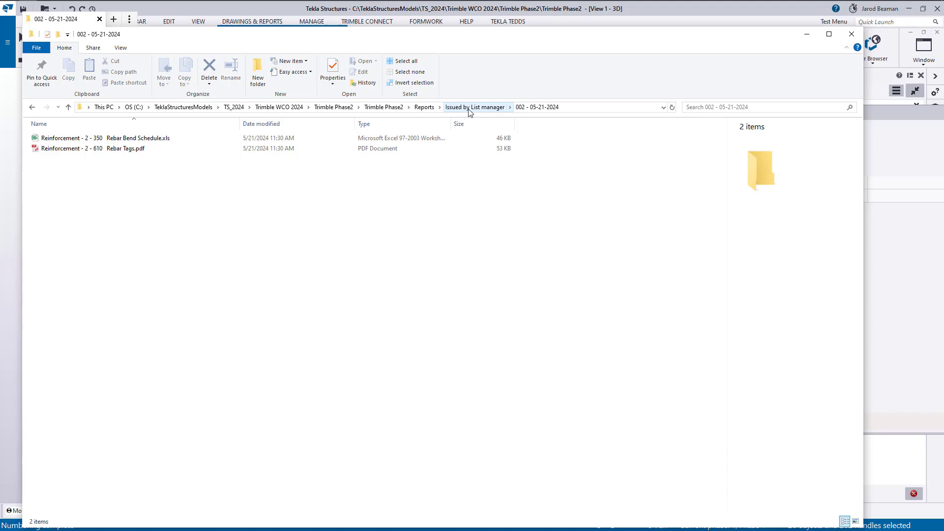
click(808, 34)
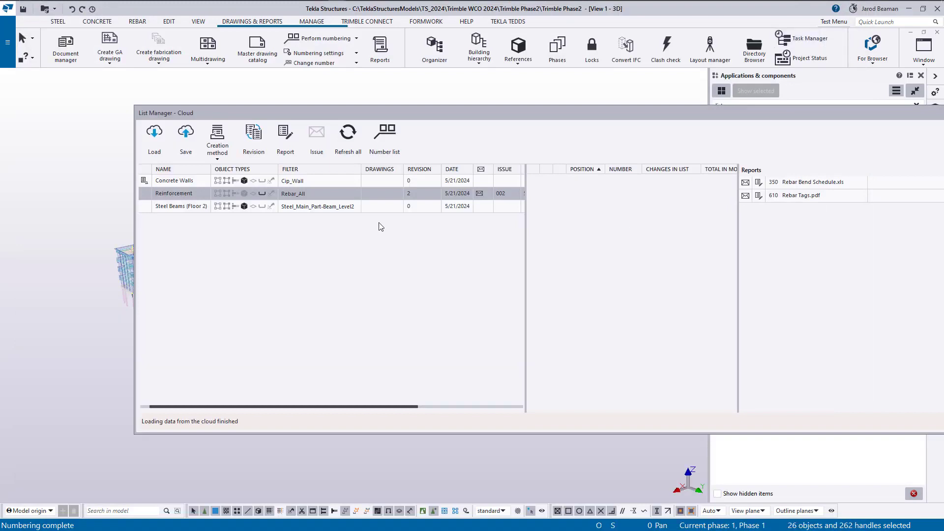
Select the Concrete Walls list
click(324, 181)
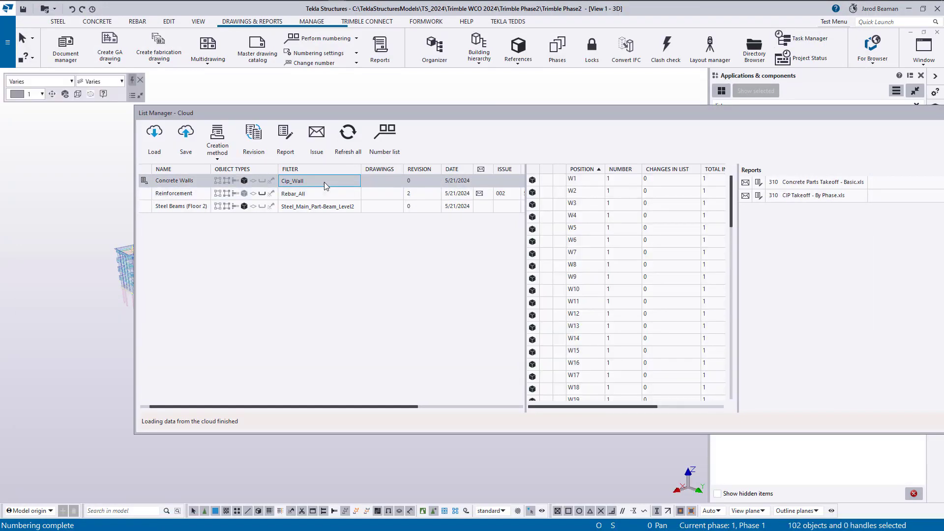